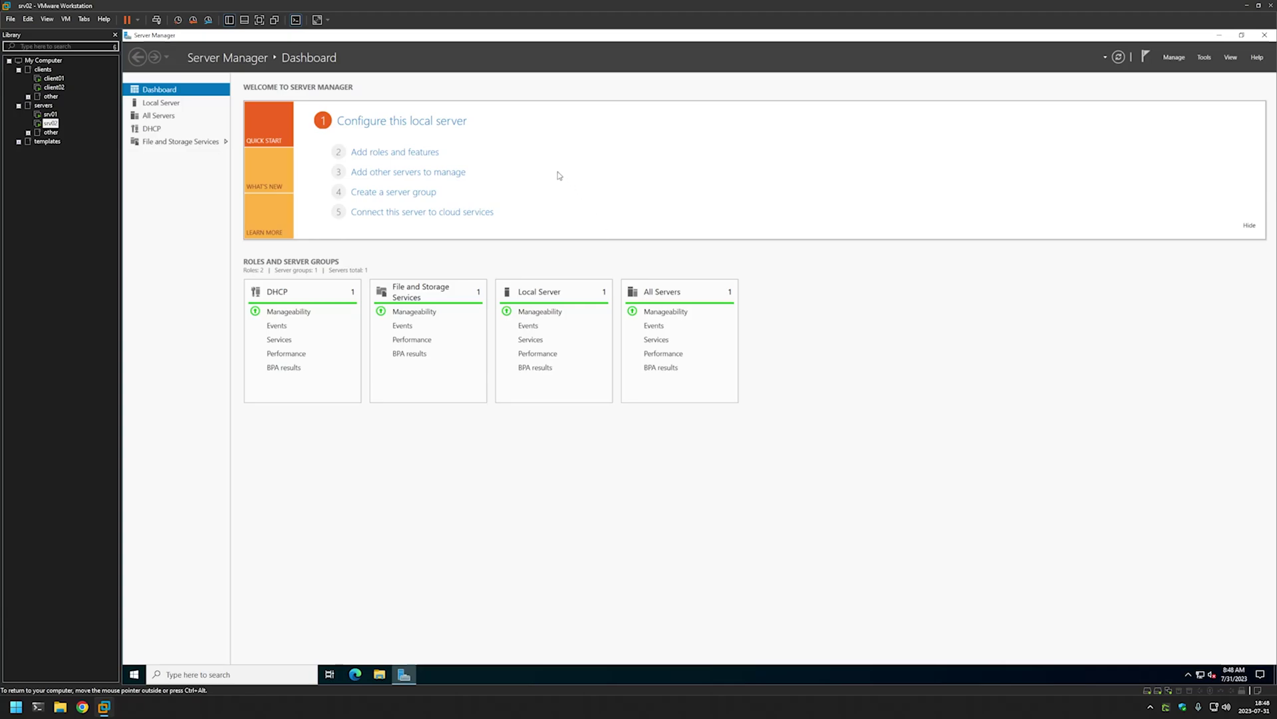
- Start adding roles and features with a role-based installation on the srv02 server from the server pool
left_click(431, 153)
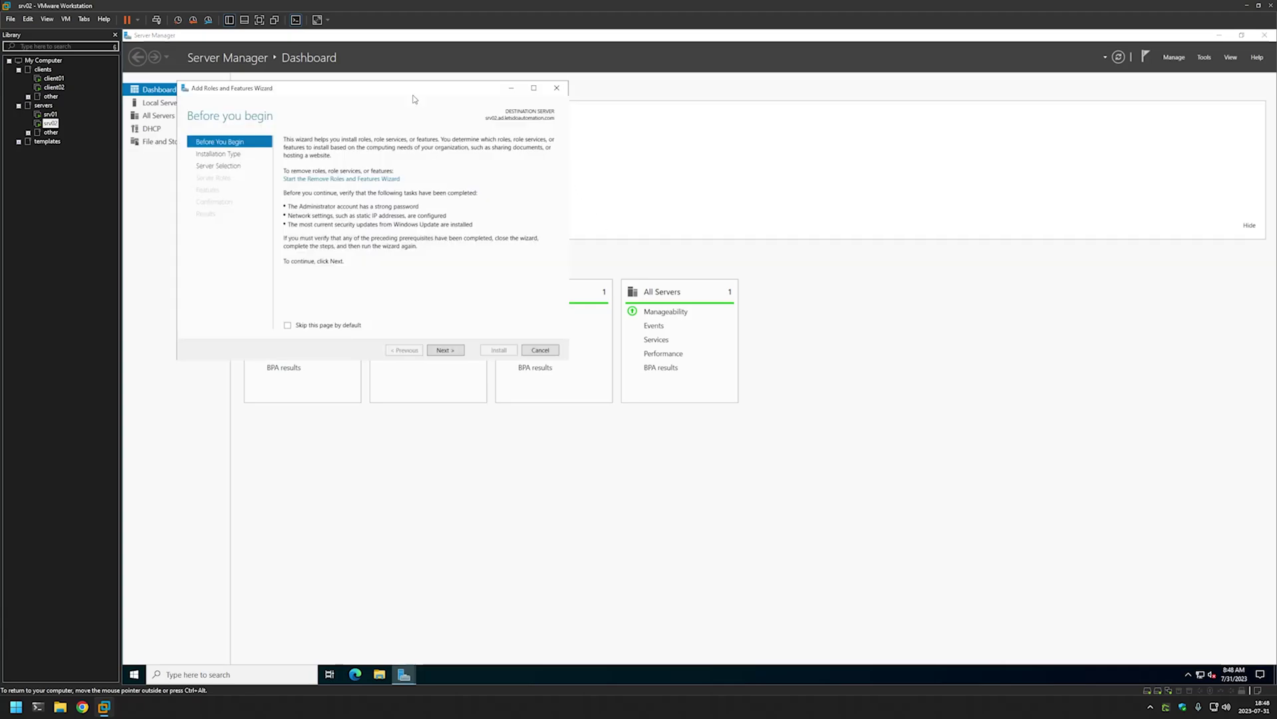
left_click_drag(413, 89, 674, 125)
left_click(717, 385)
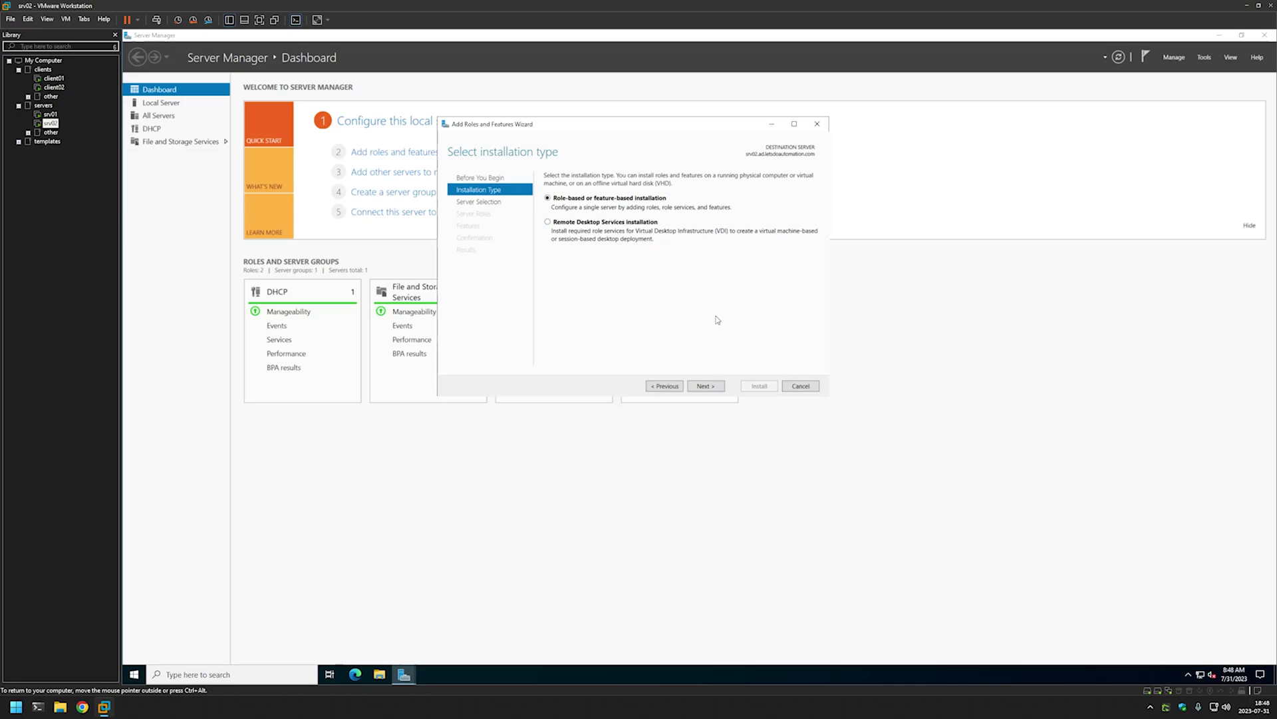
left_click(713, 387)
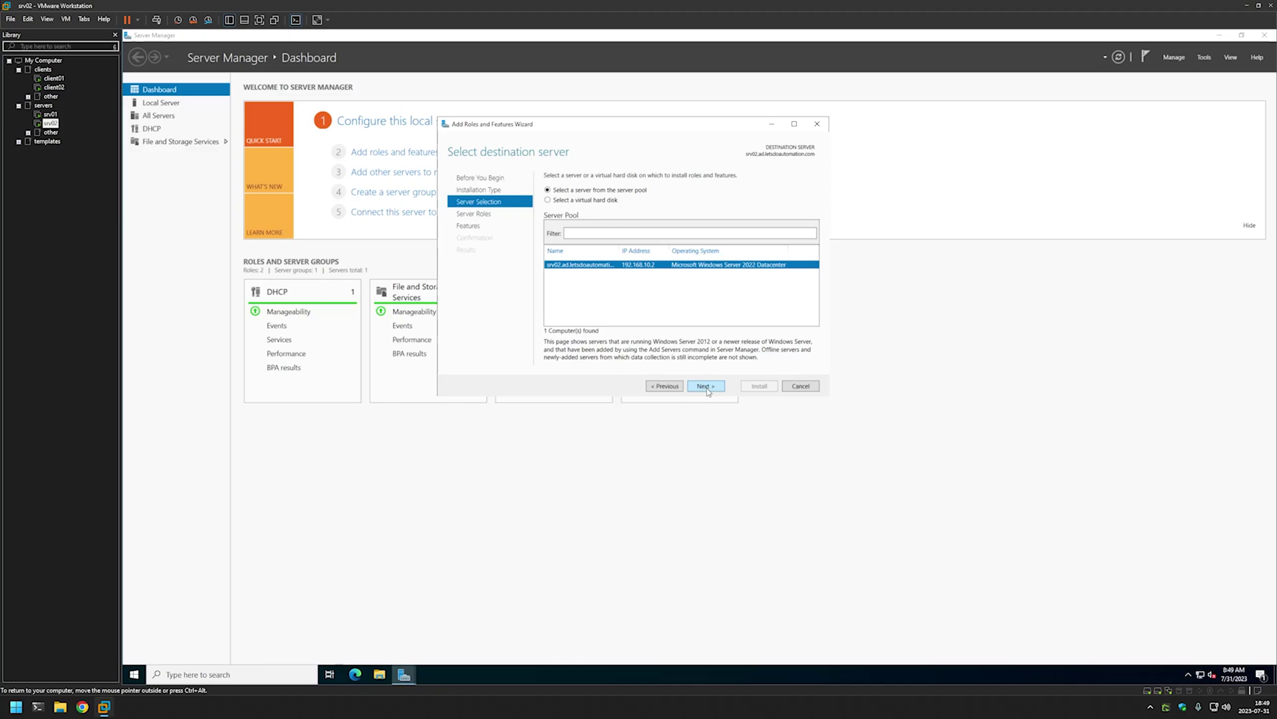
left_click(707, 387)
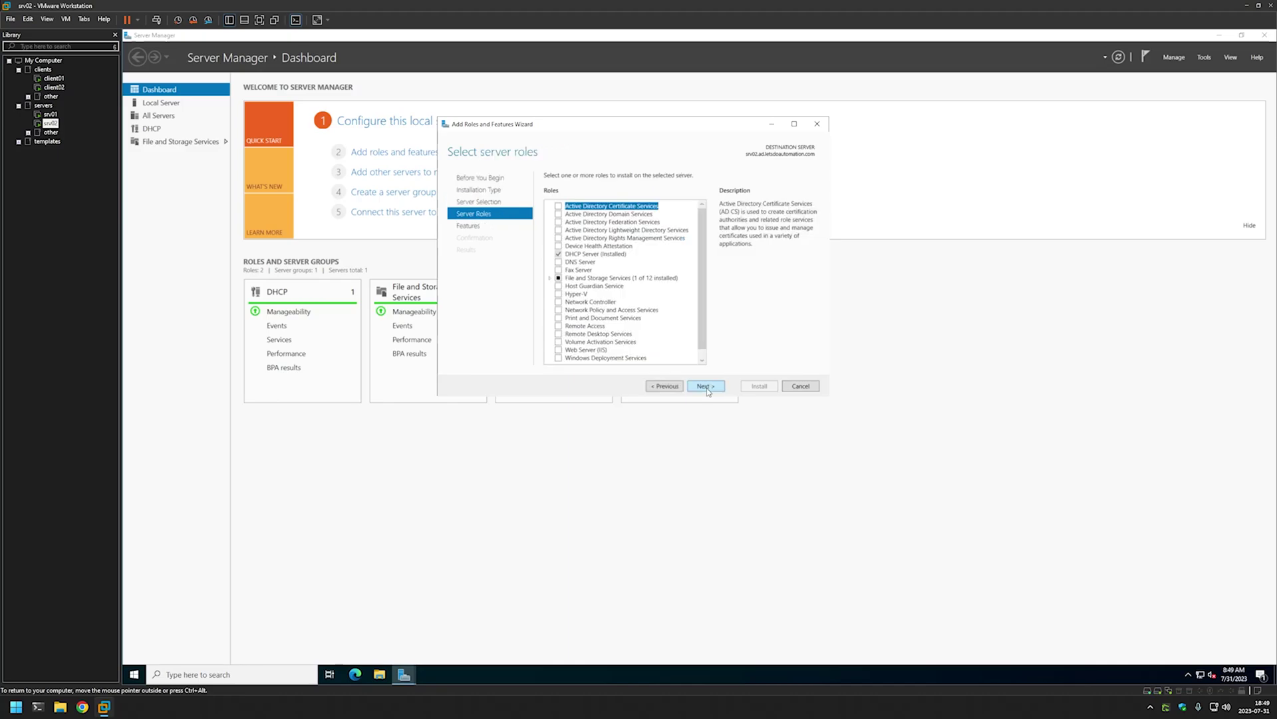
- Install the File Server role service from File and iSCSI Services without extra features, and close the wizard
left_click(551, 278)
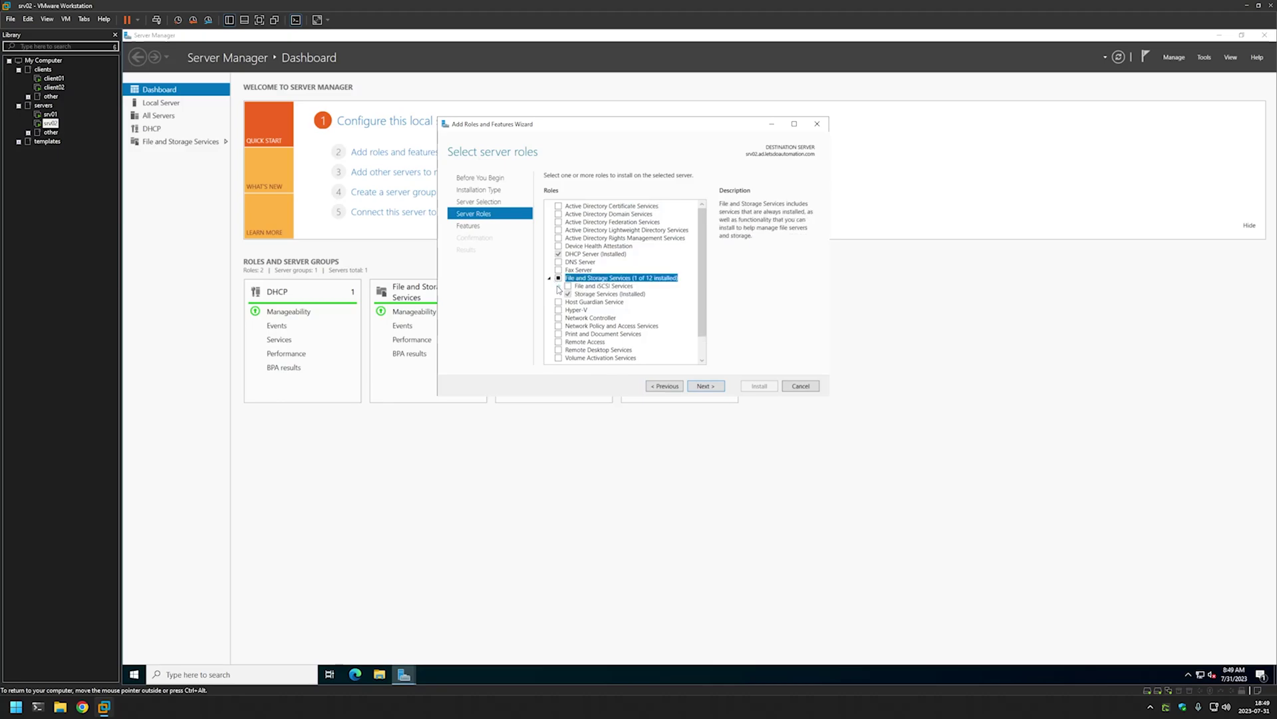
left_click(559, 287)
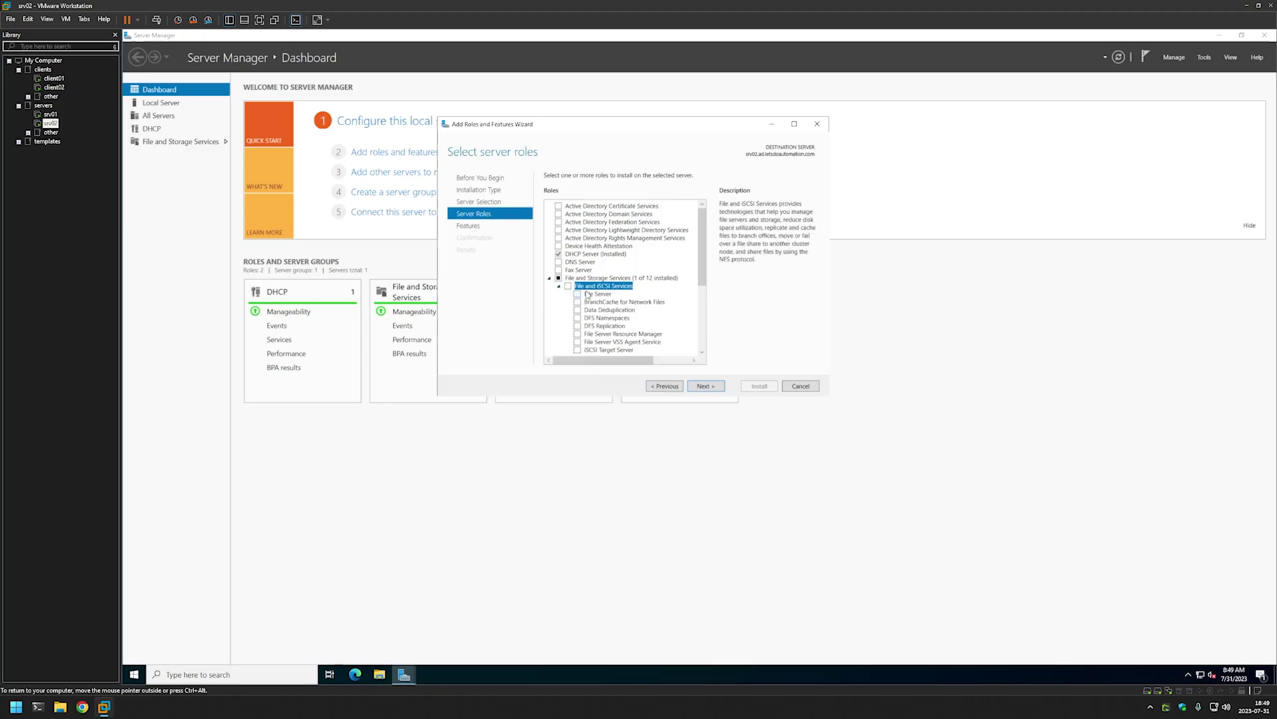
left_click(577, 293)
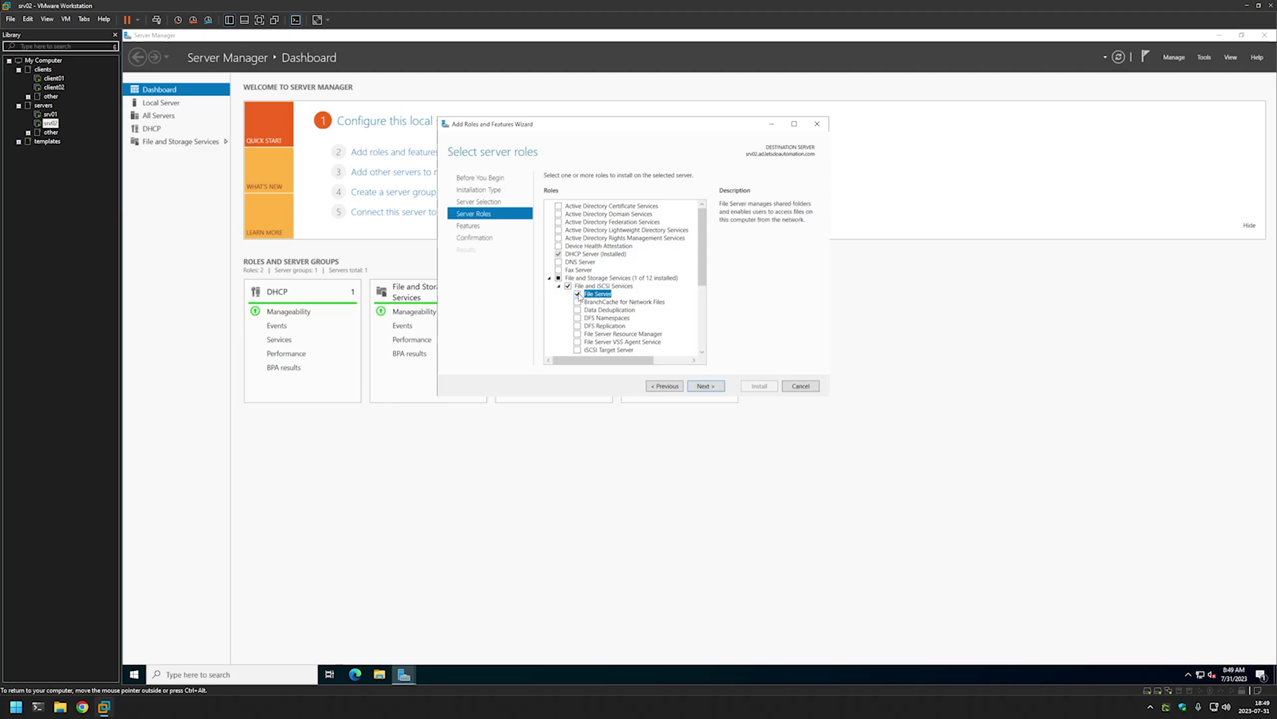
left_click(712, 392)
left_click(711, 392)
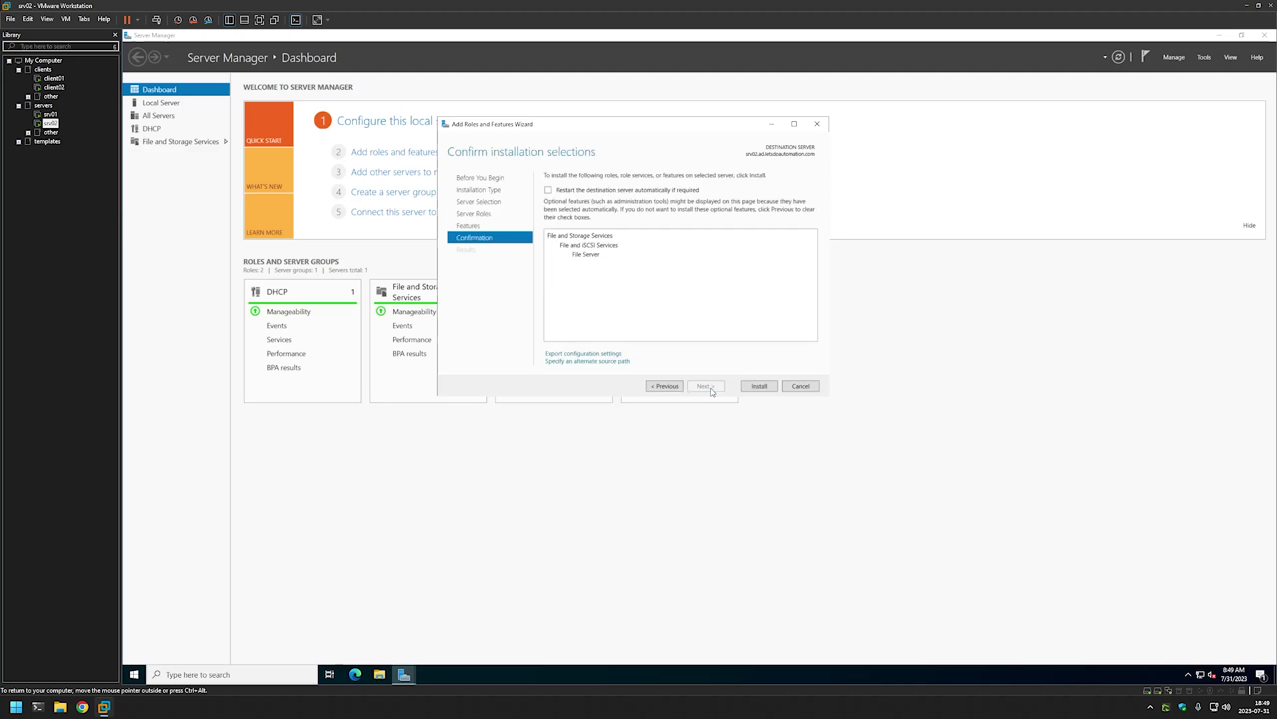
left_click(760, 388)
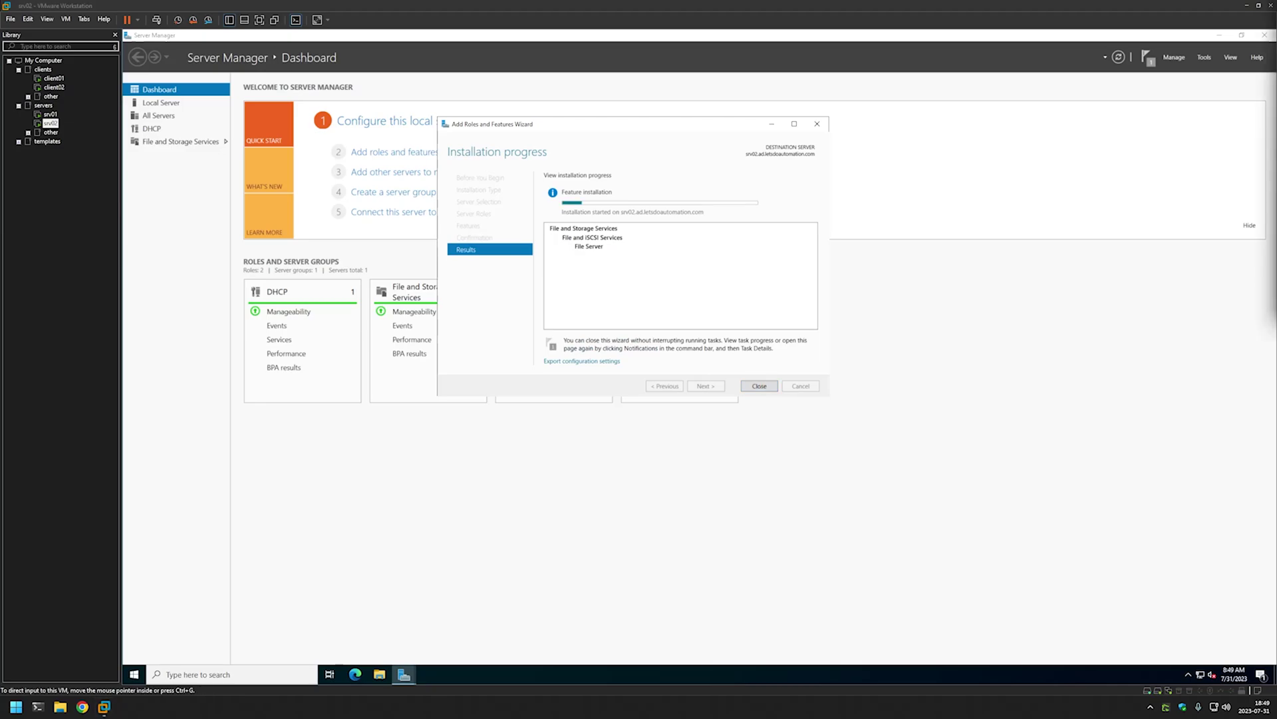
left_click(760, 386)
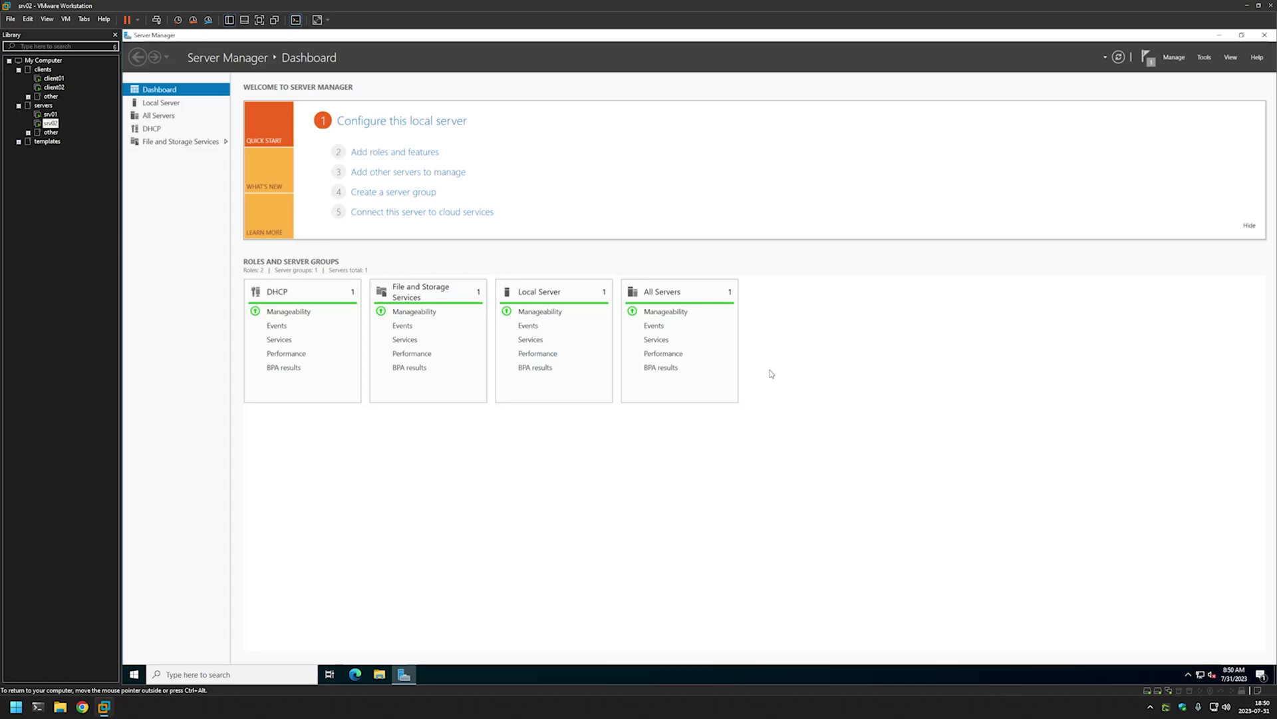
- Start a new file share in File and Storage Services using the SMB Share - Quick profile
left_click(184, 148)
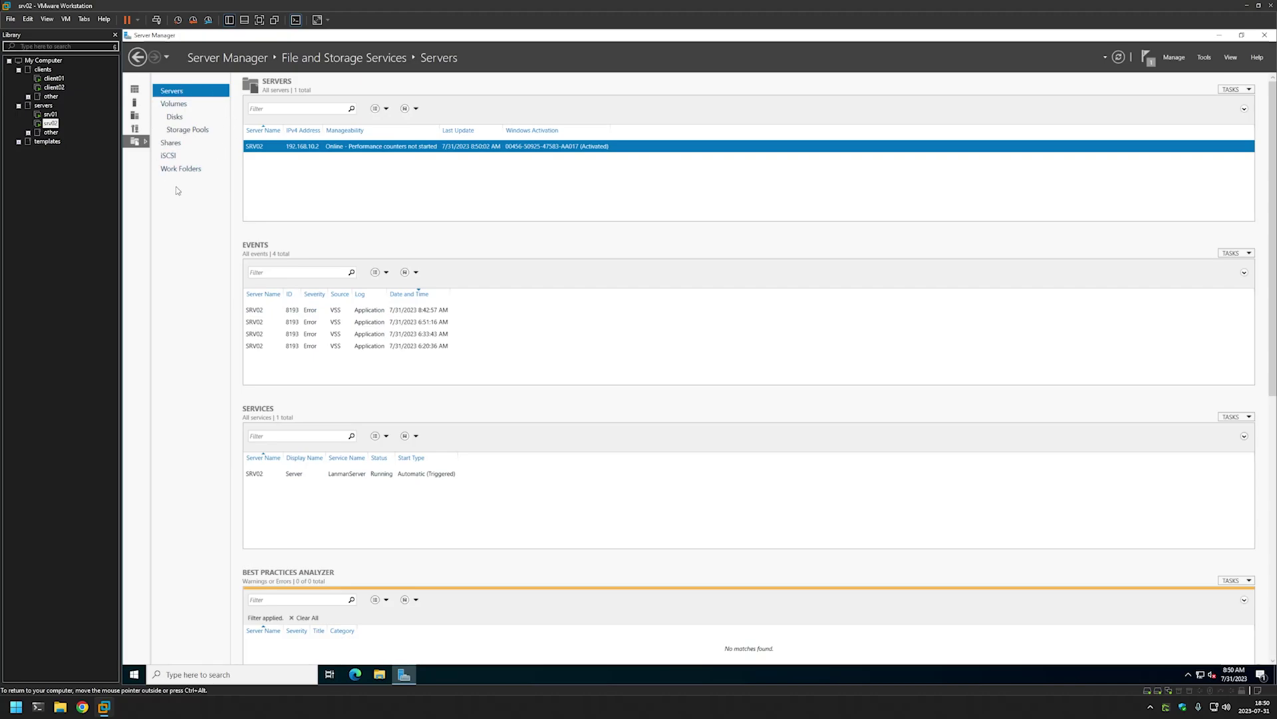
left_click(174, 144)
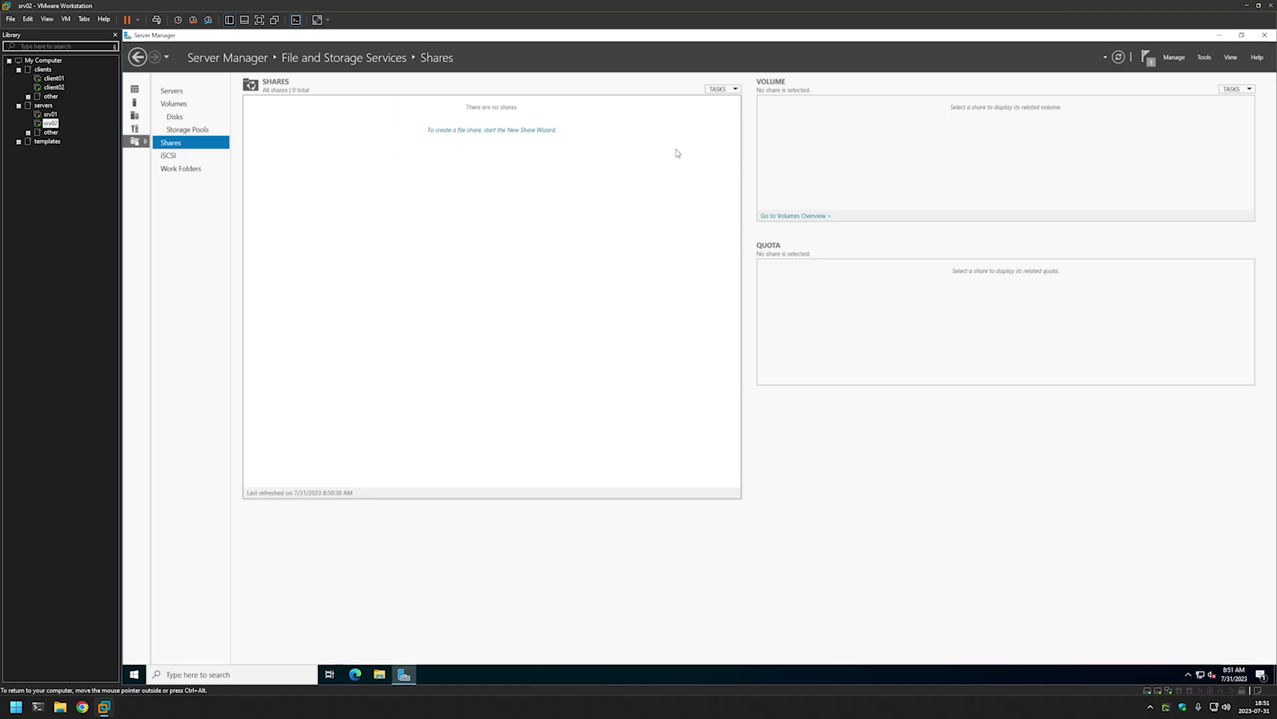
left_click(735, 90)
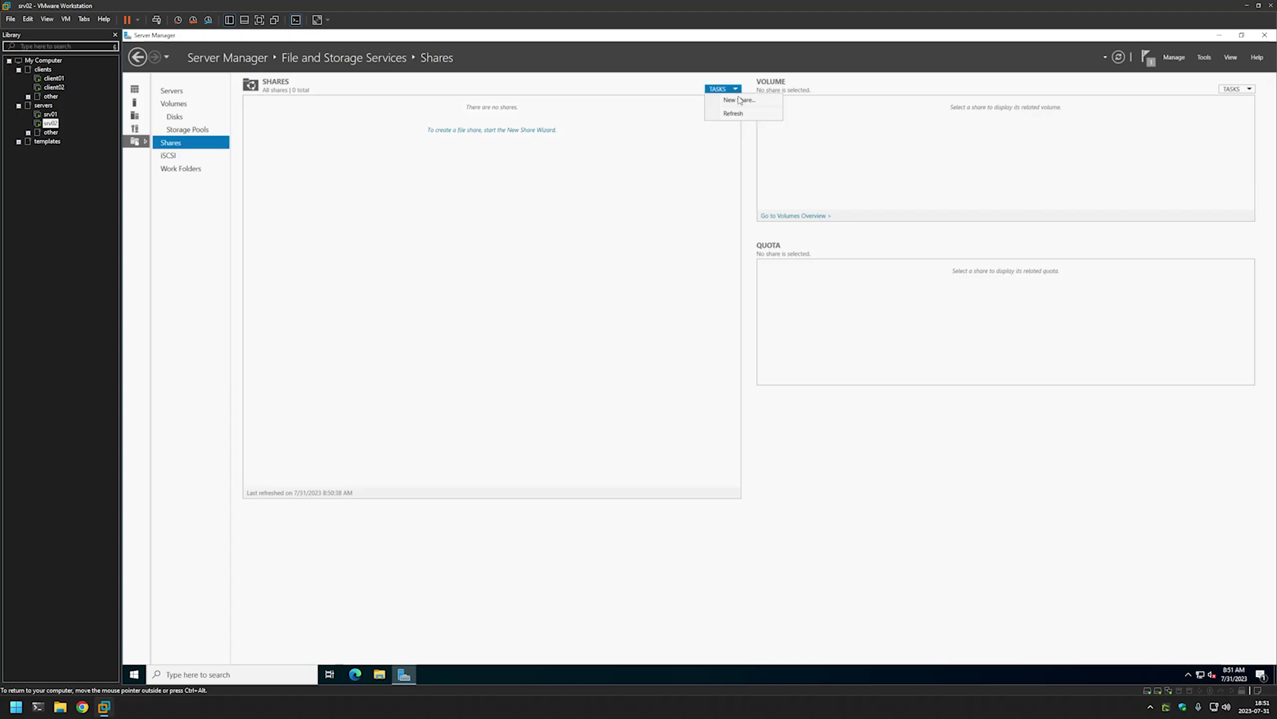
left_click(740, 100)
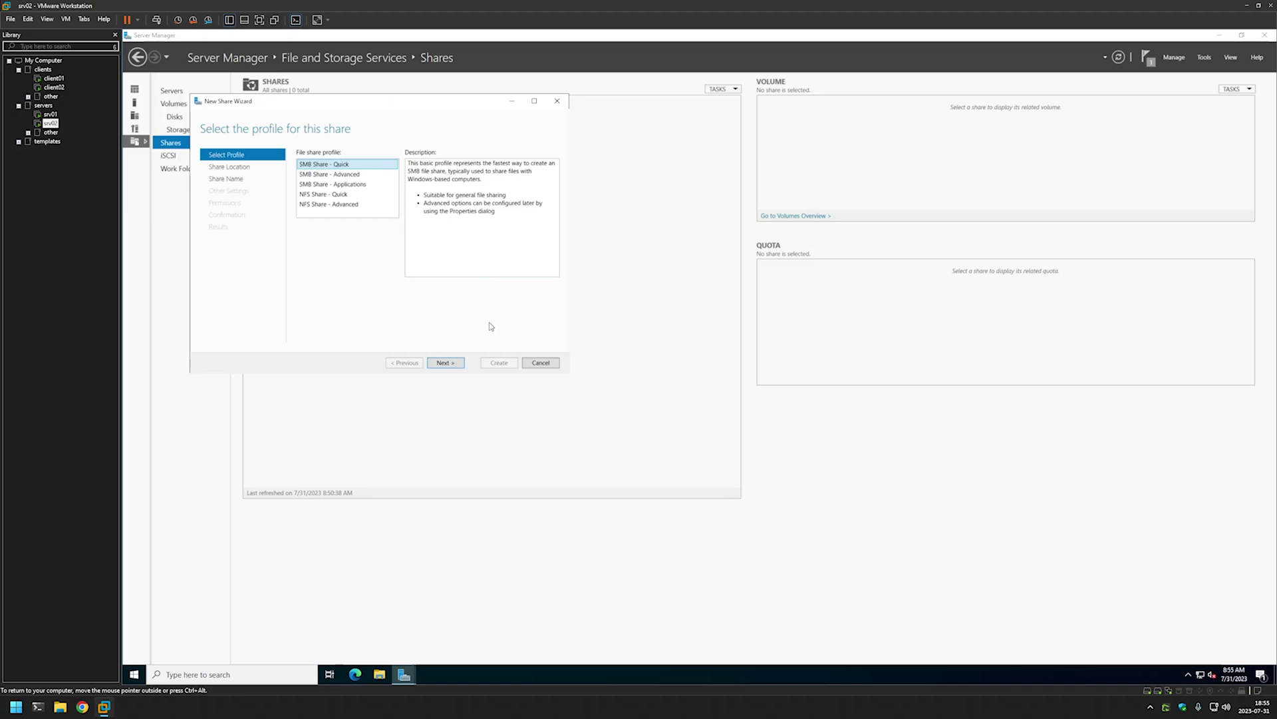
left_click(444, 363)
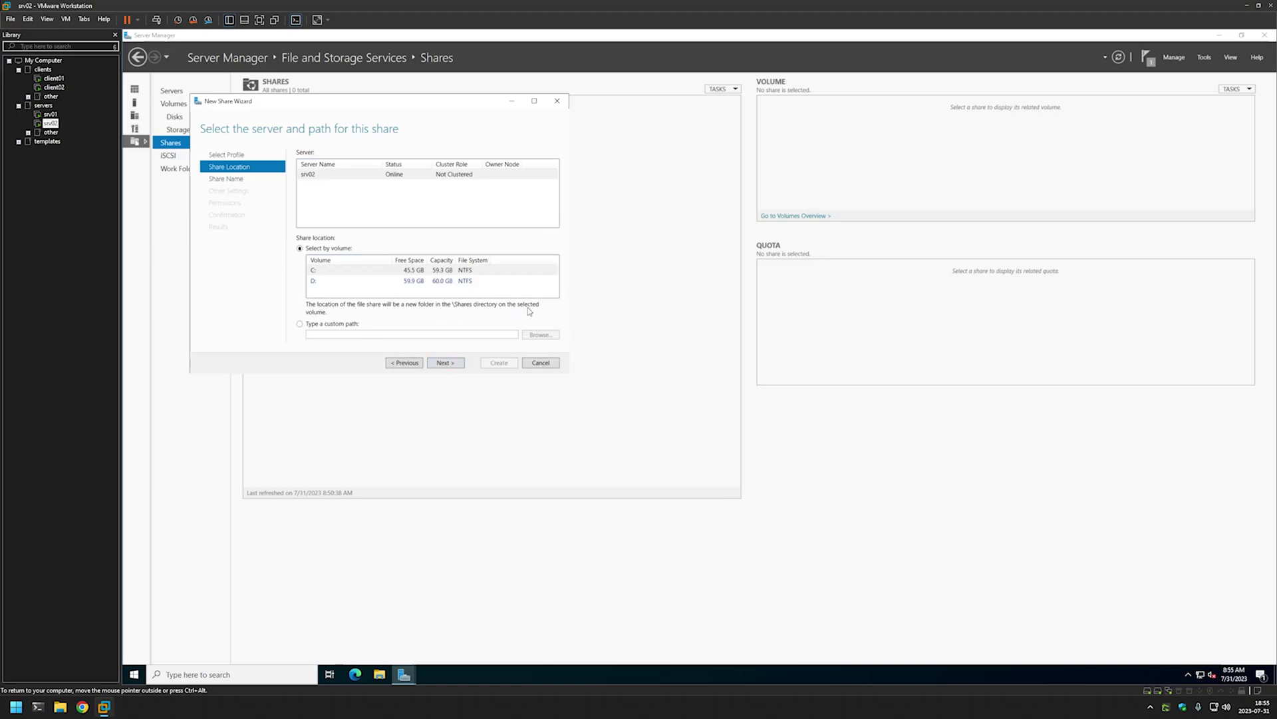
- Create a folder named software on the Data (D:) volume and set it as the share's custom path
left_click(331, 326)
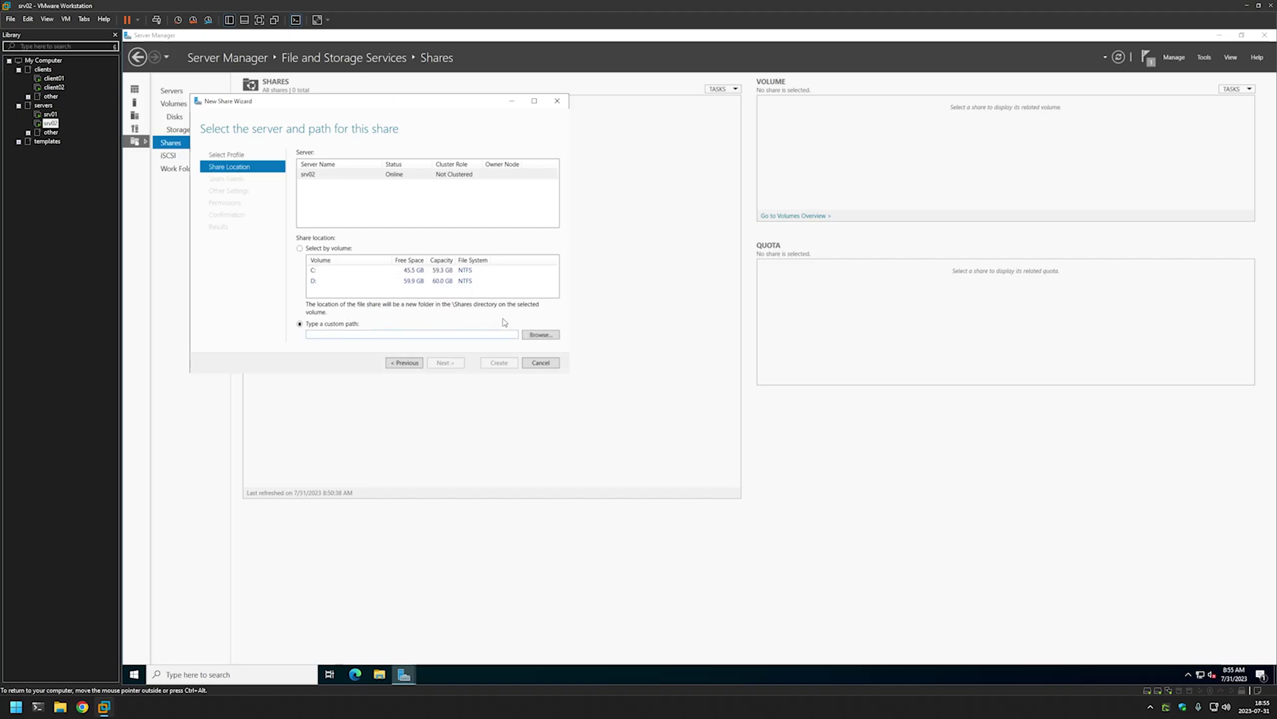
left_click(543, 334)
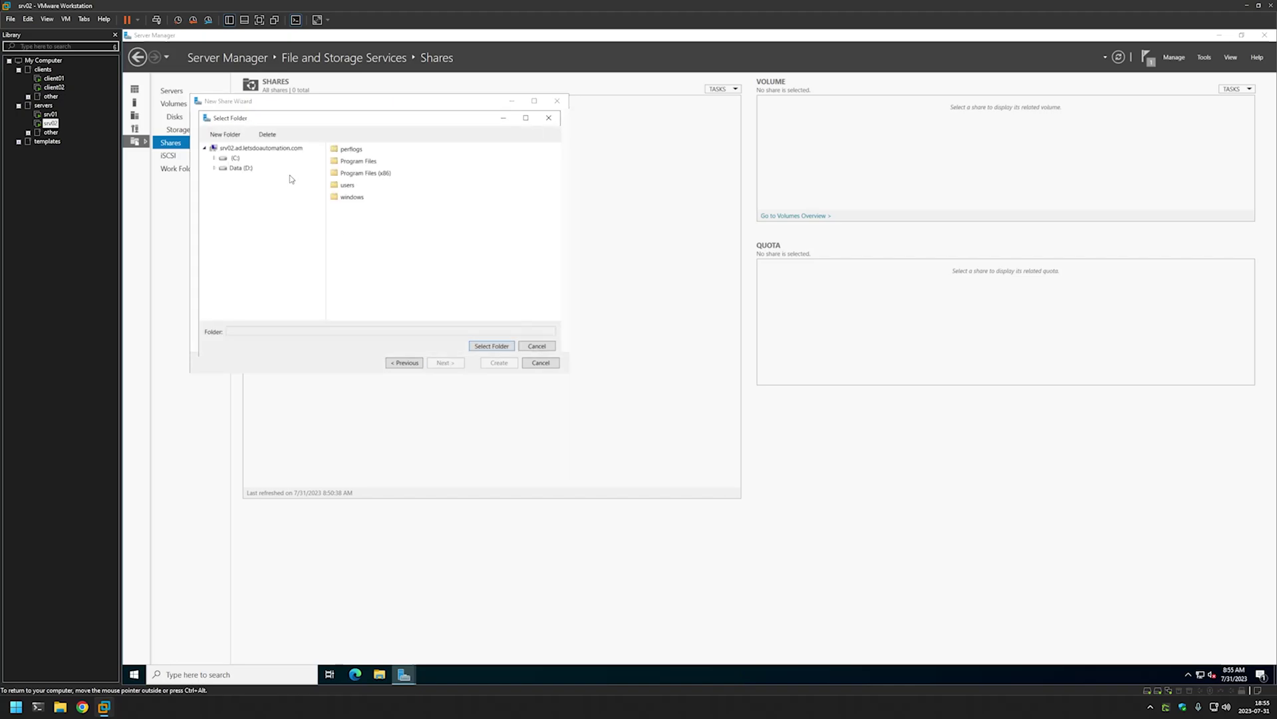
left_click(239, 169)
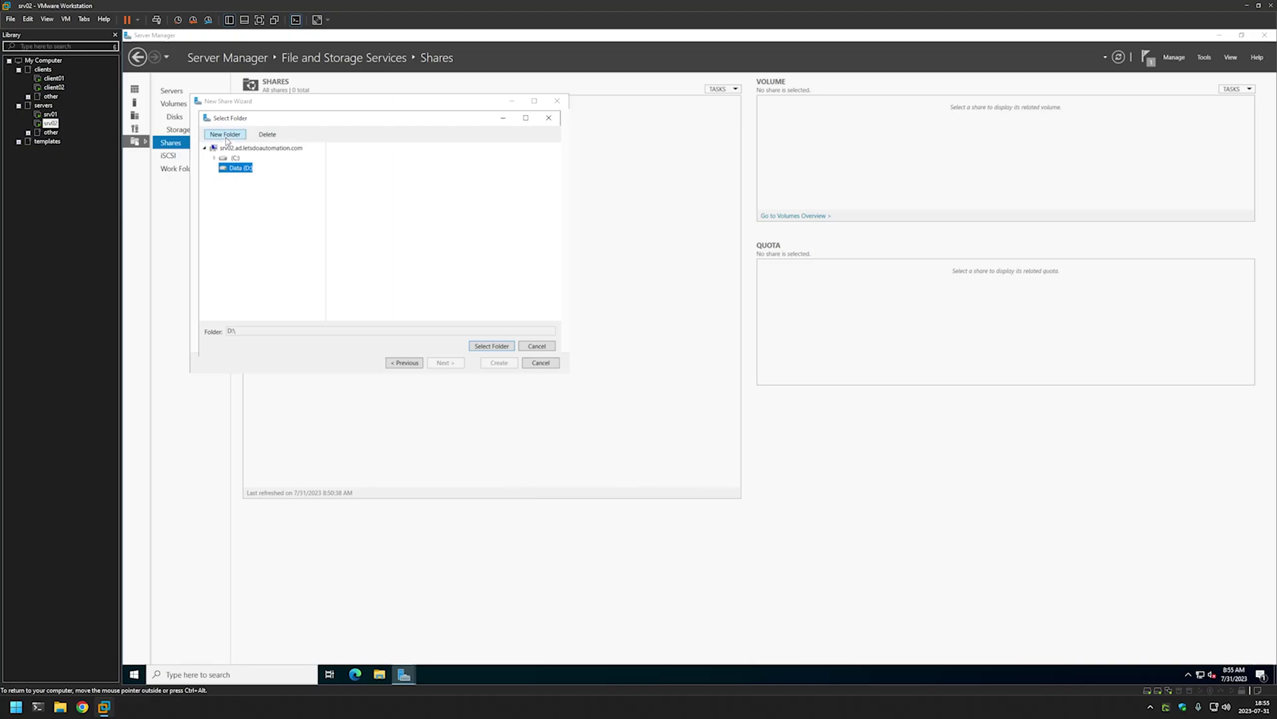
left_click(225, 134)
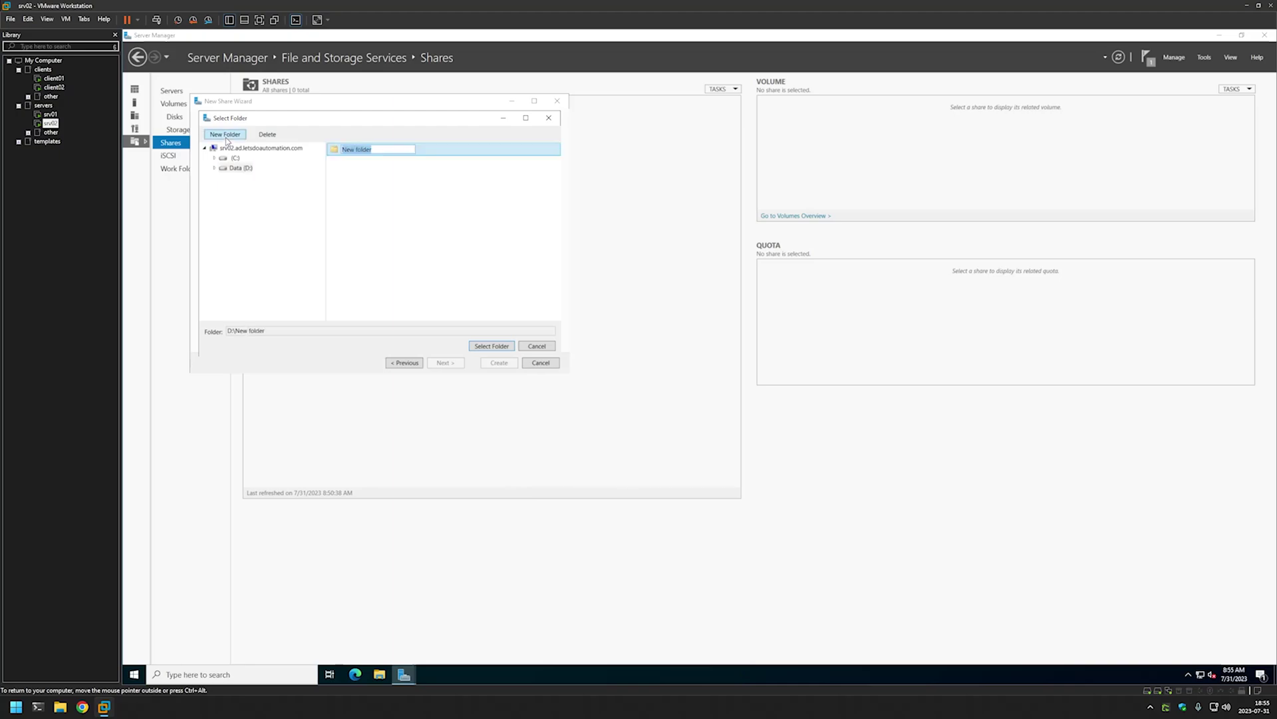
type("software")
left_click(496, 347)
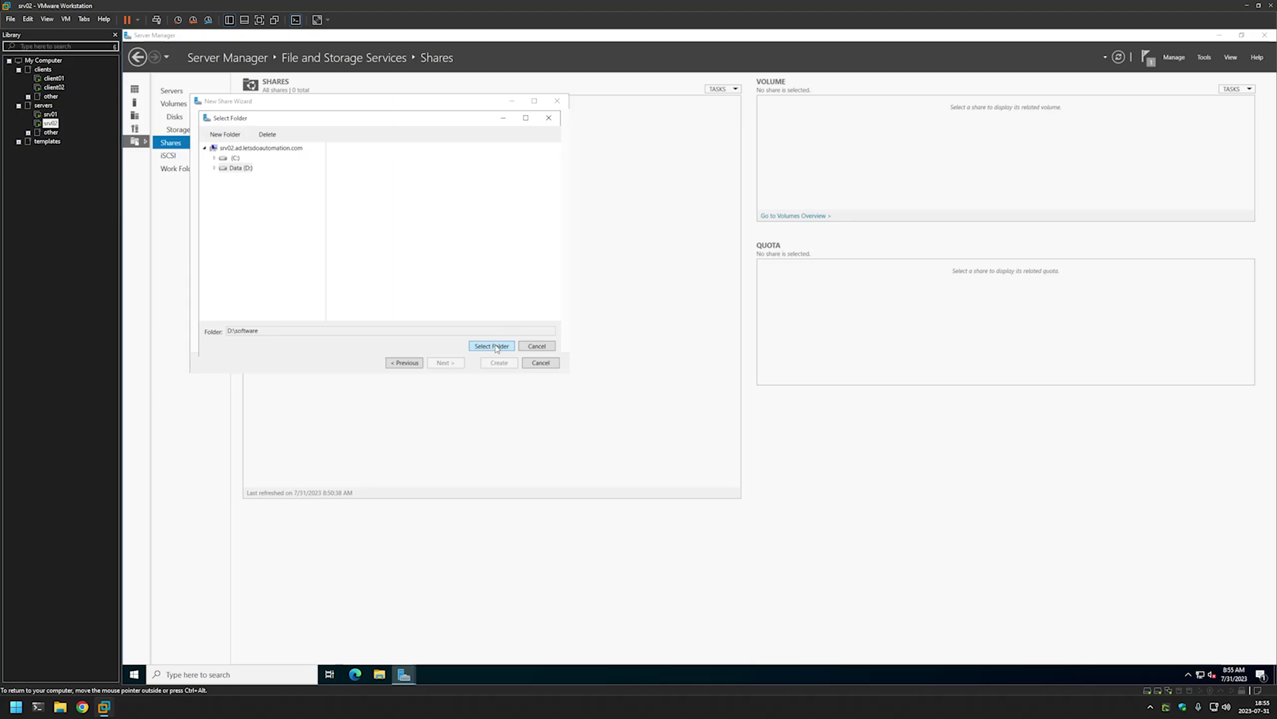
left_click(496, 347)
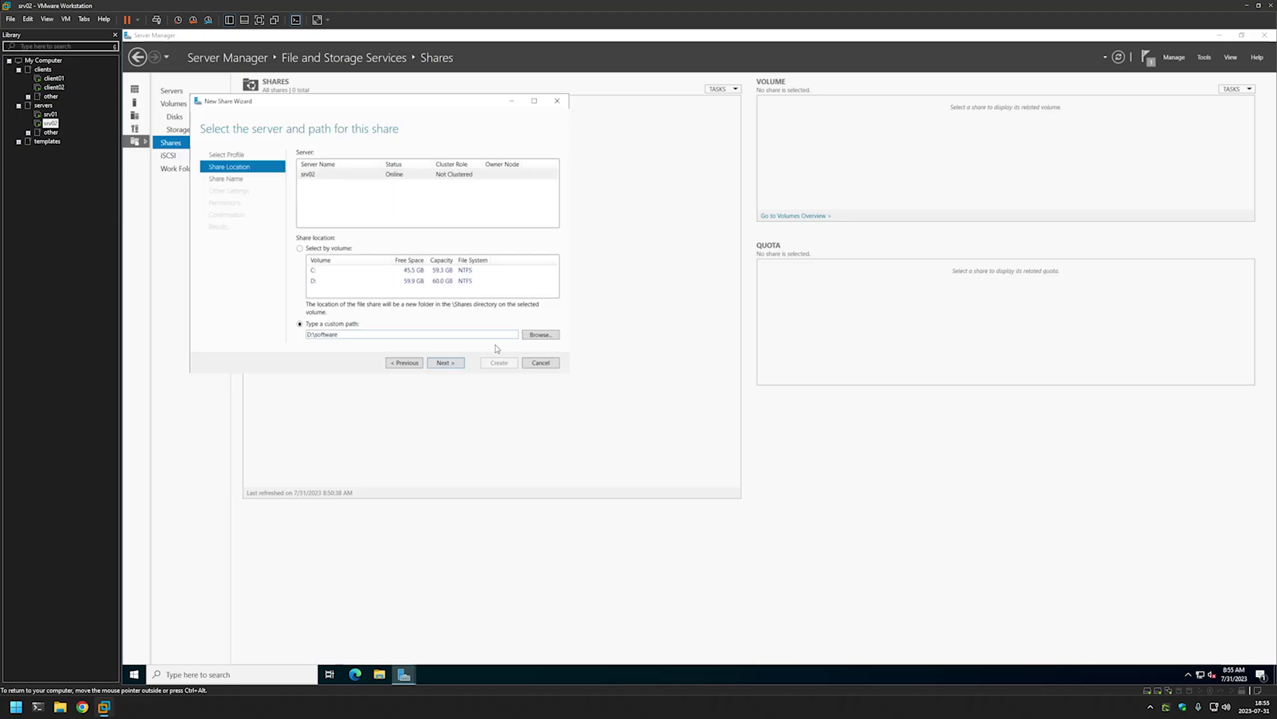
- Accept the share location, the share name software and the offered share settings to reach the permissions
left_click(450, 365)
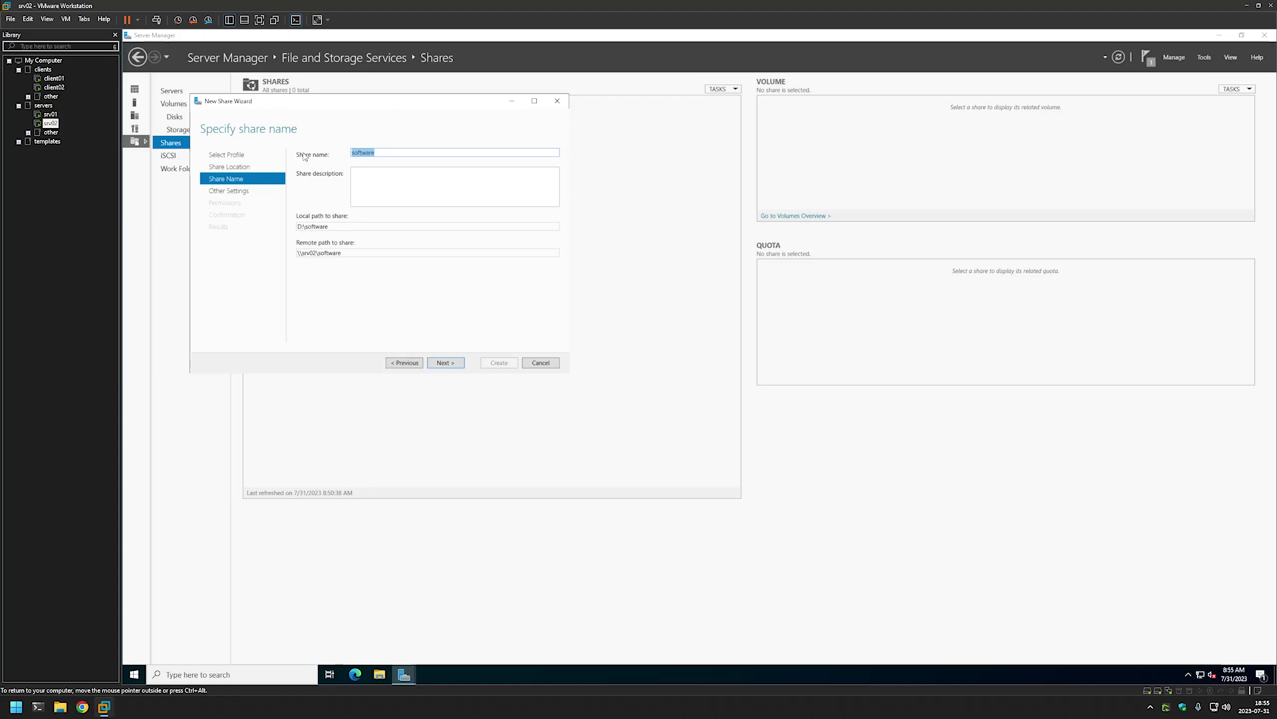
left_click(446, 362)
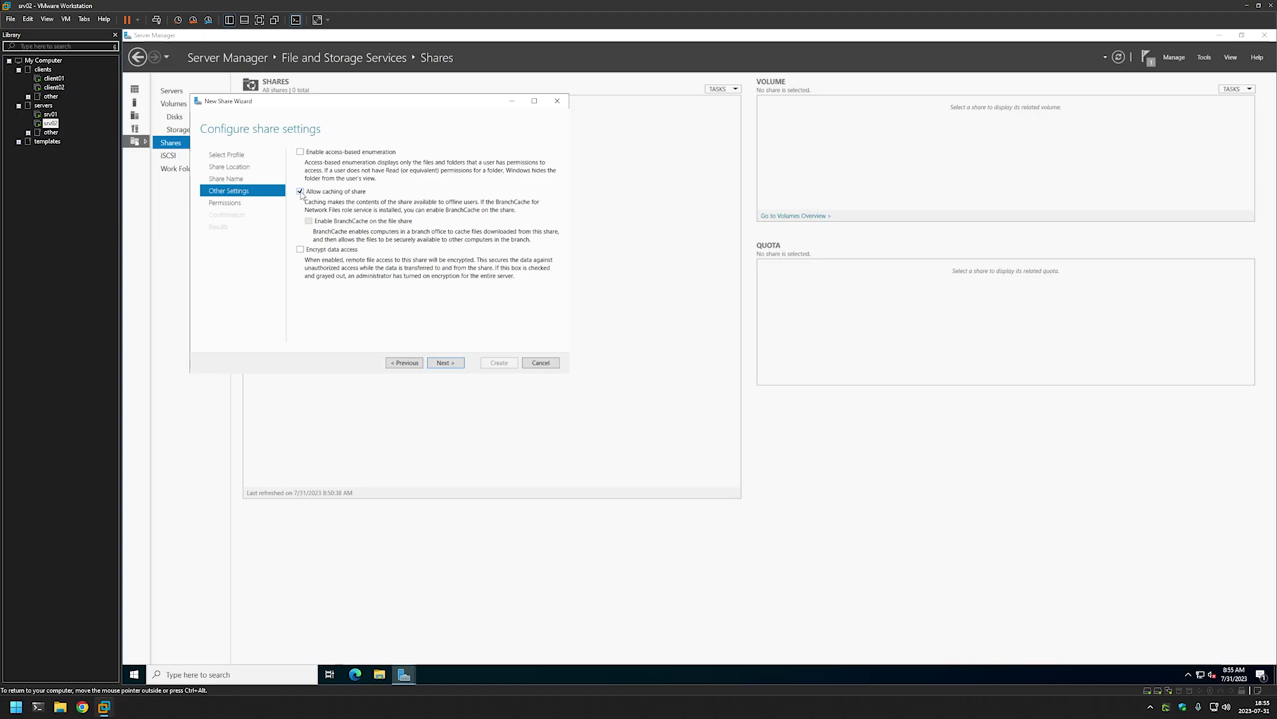
left_click(446, 363)
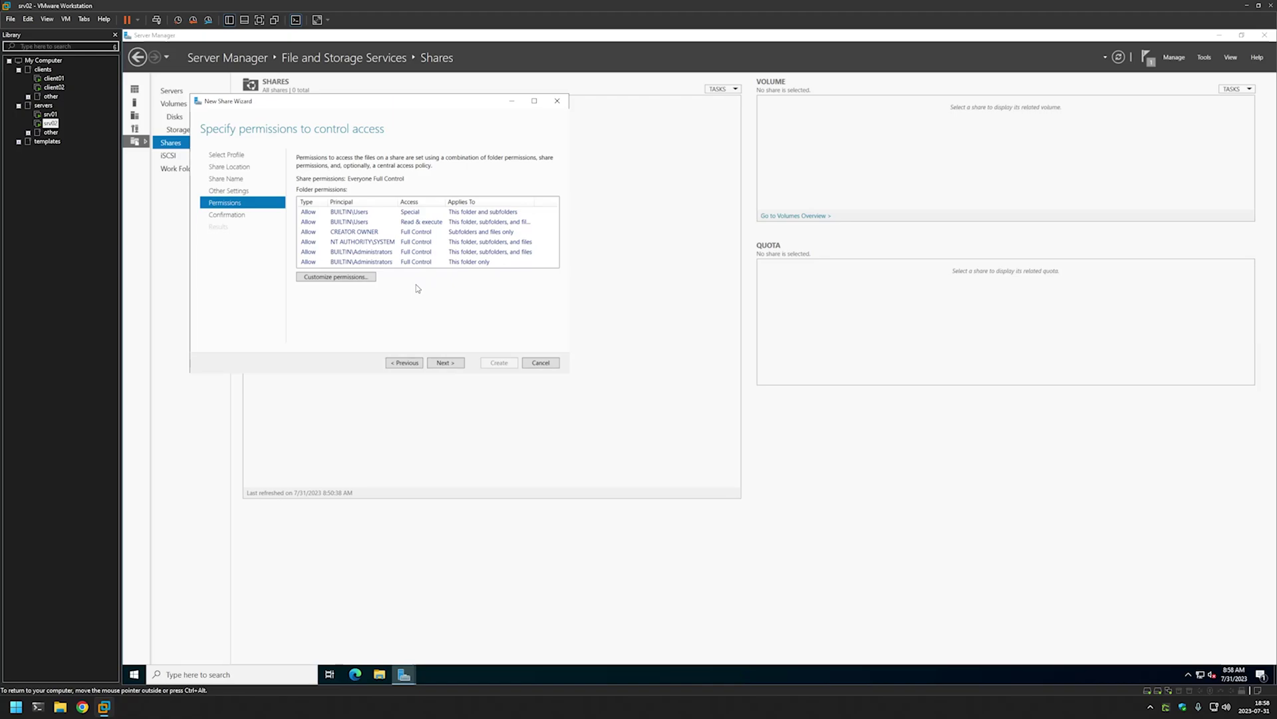
- Customize the share permissions of the software folder by removing the Everyone entry
left_click(357, 279)
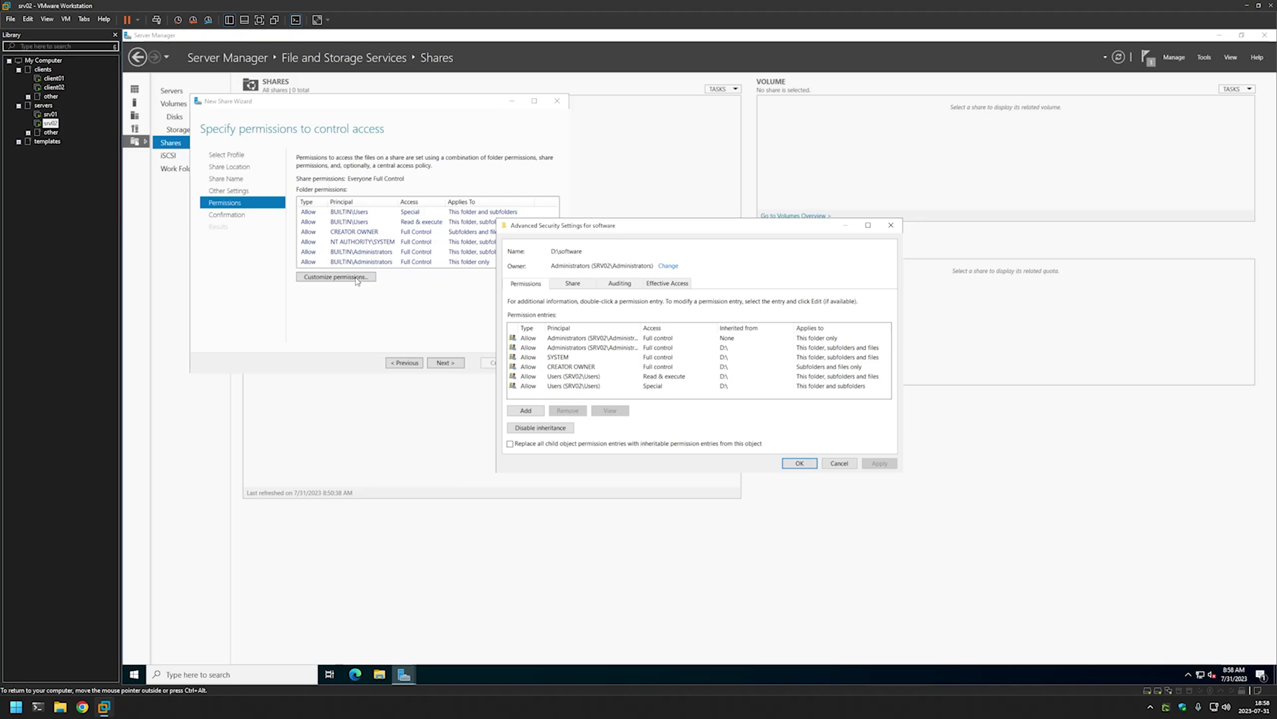
left_click(584, 289)
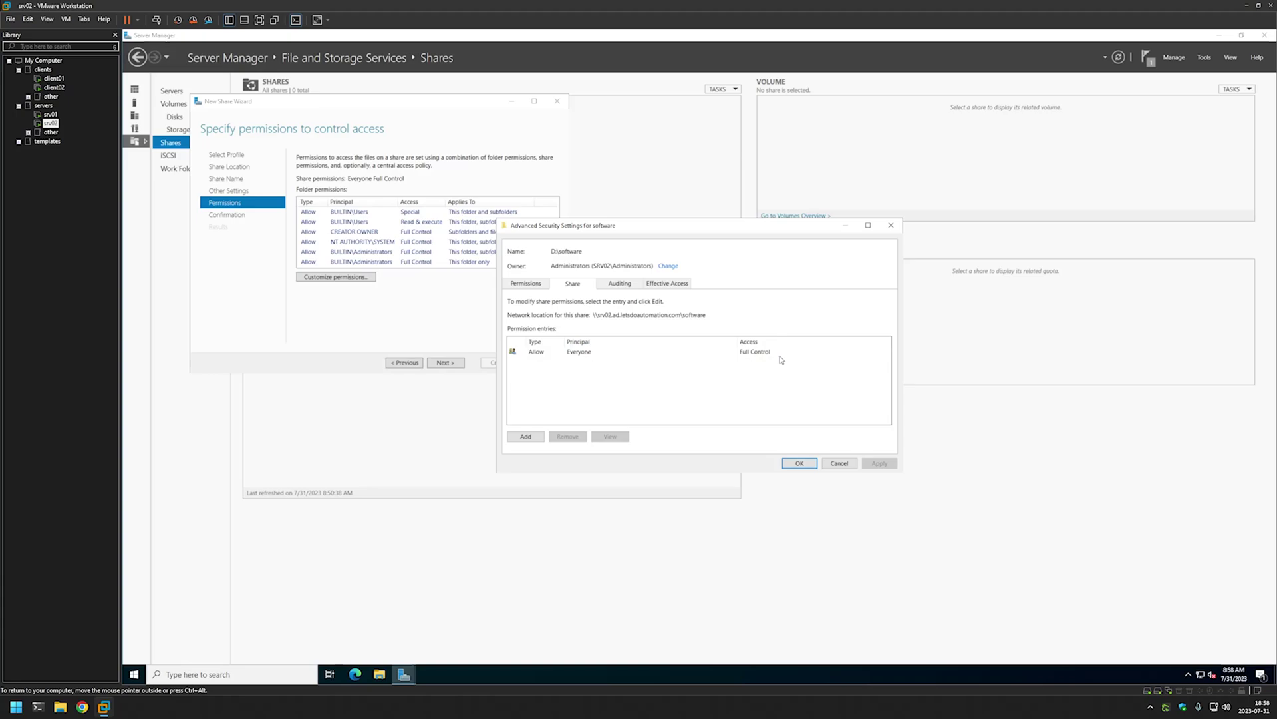
left_click(611, 352)
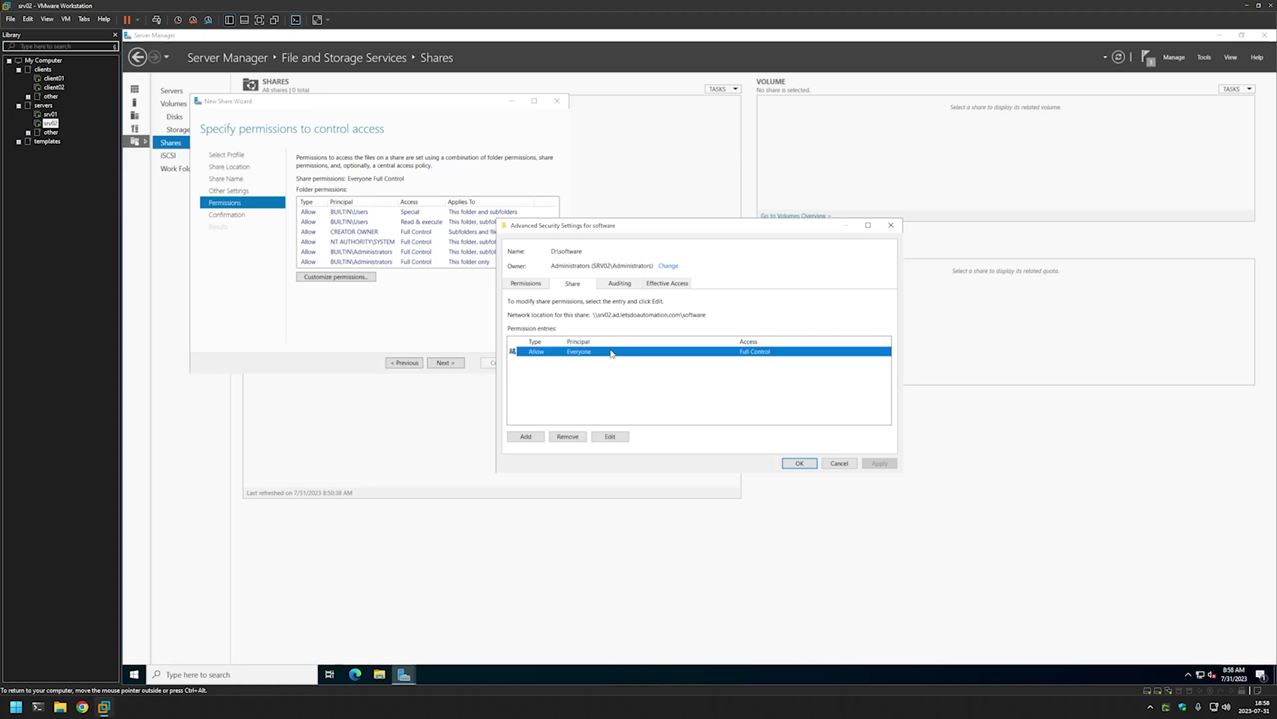
left_click(568, 436)
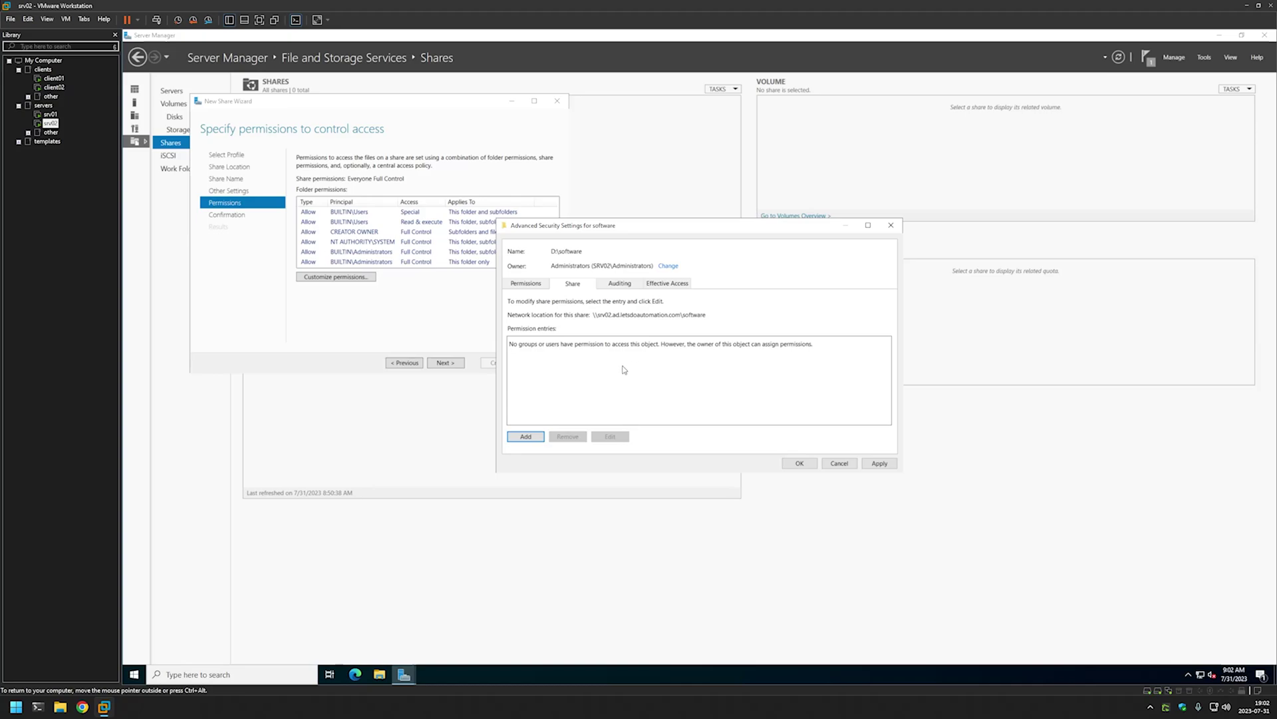
- Add a share permission entry allowing Authenticated Users Read access to the software share
left_click(527, 437)
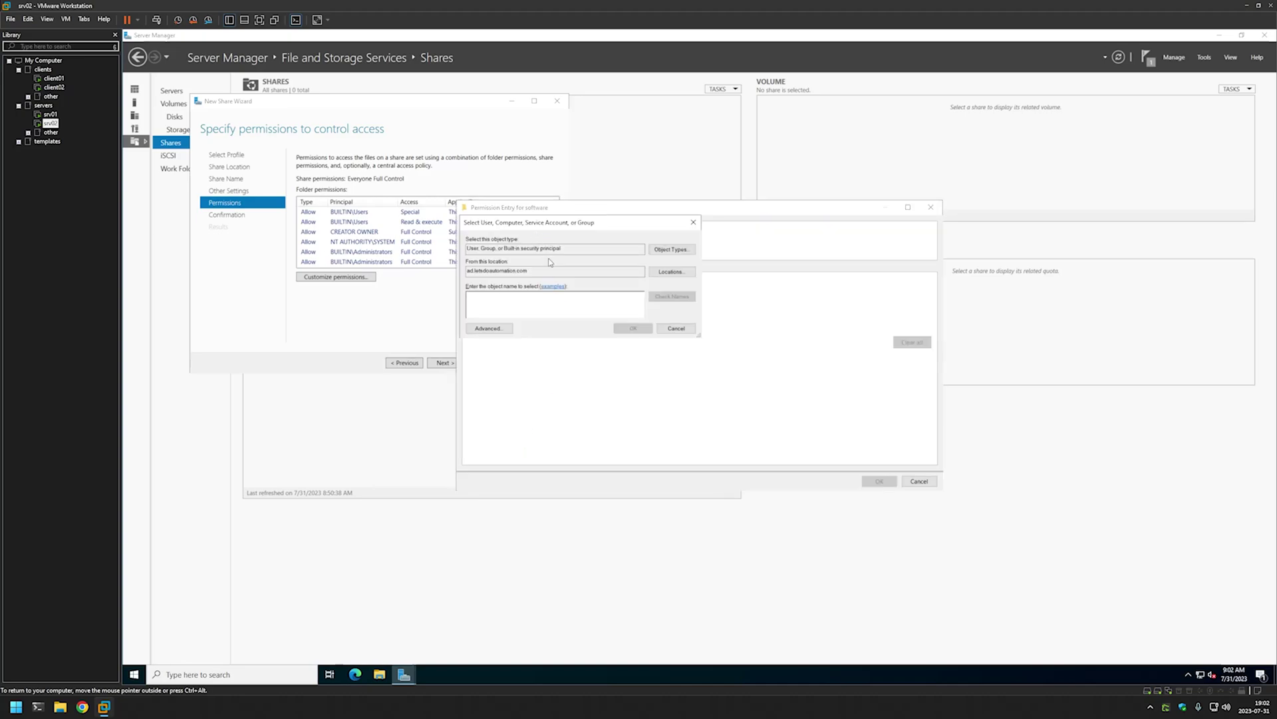
type("authen")
left_click(672, 296)
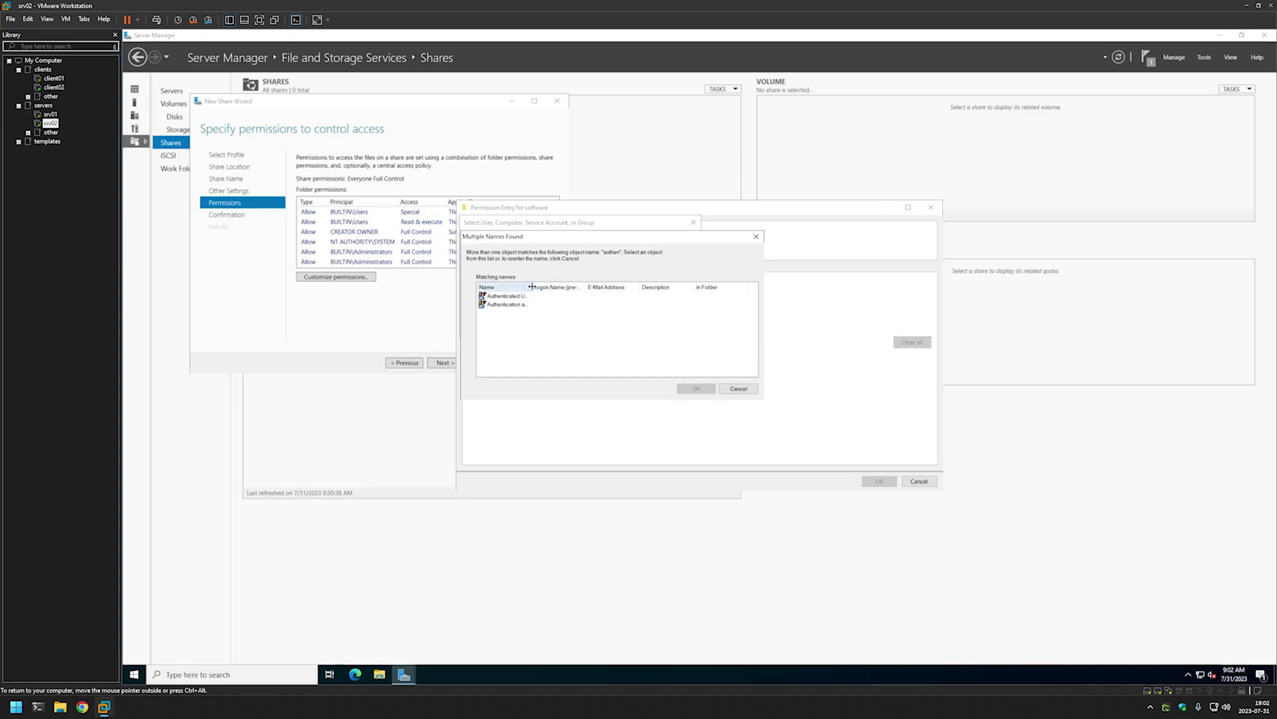
left_click_drag(558, 285, 560, 285)
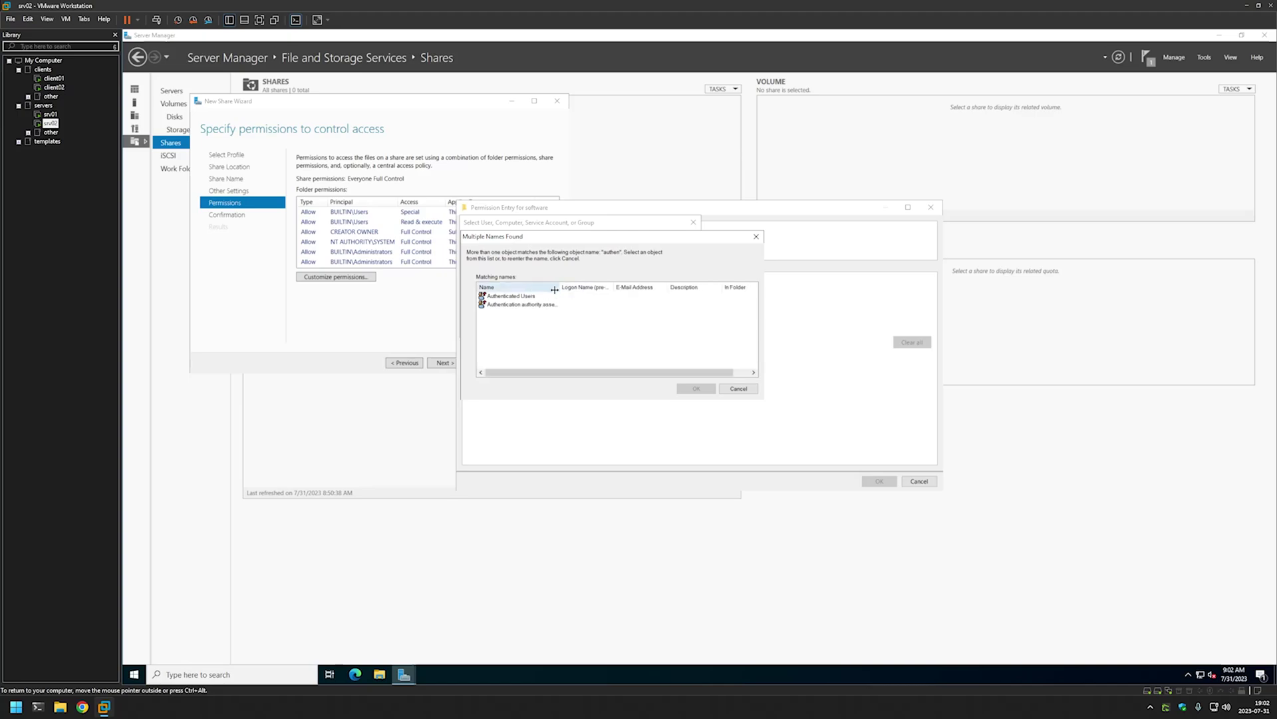
left_click(521, 296)
left_click(697, 389)
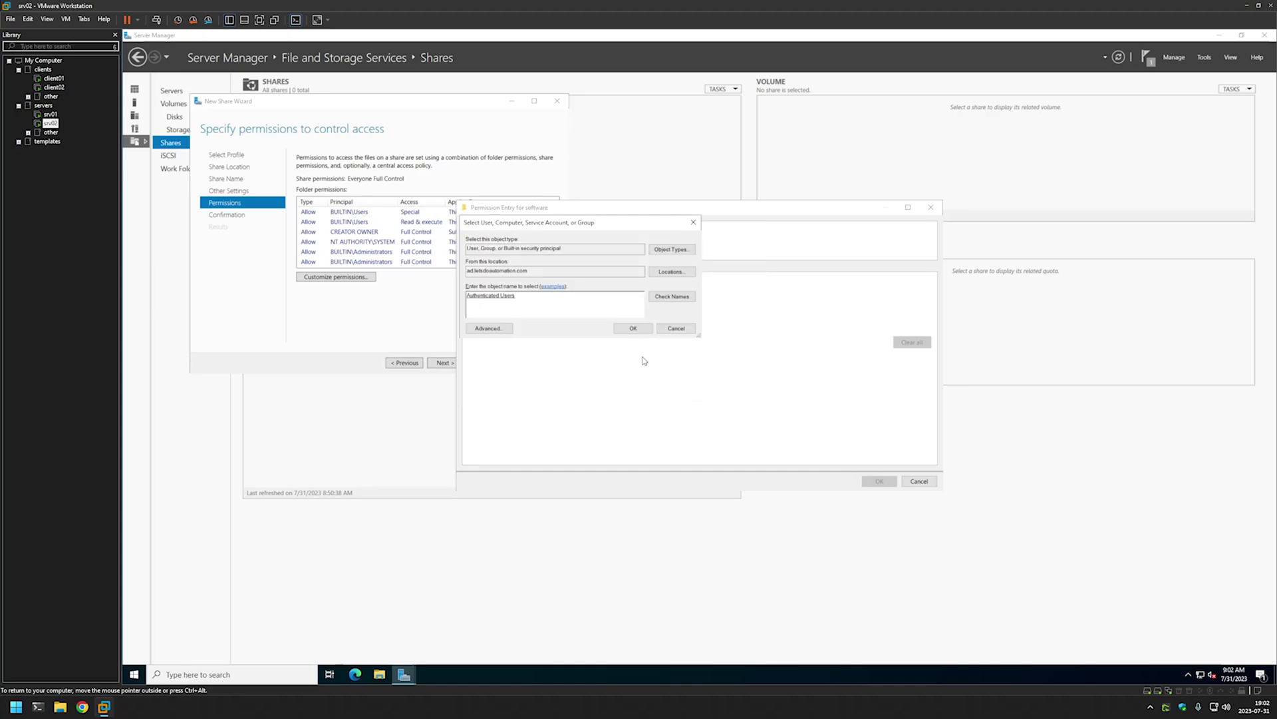
left_click(633, 330)
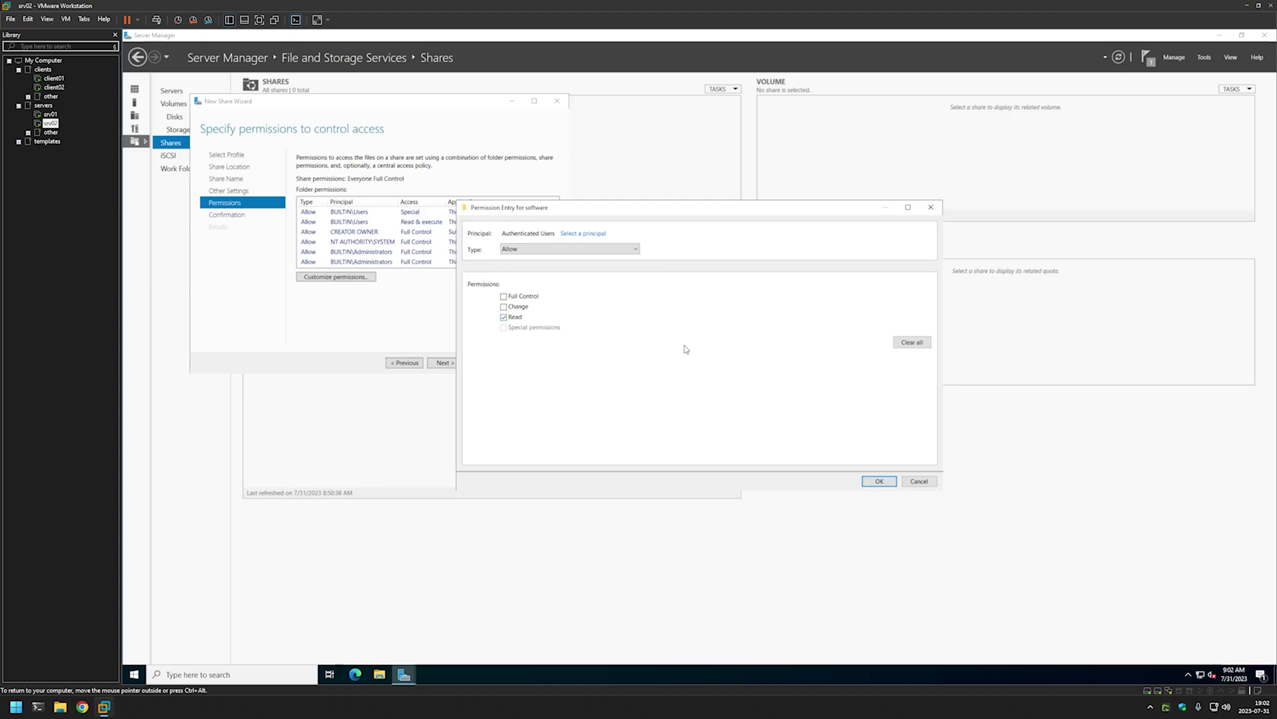
left_click(877, 479)
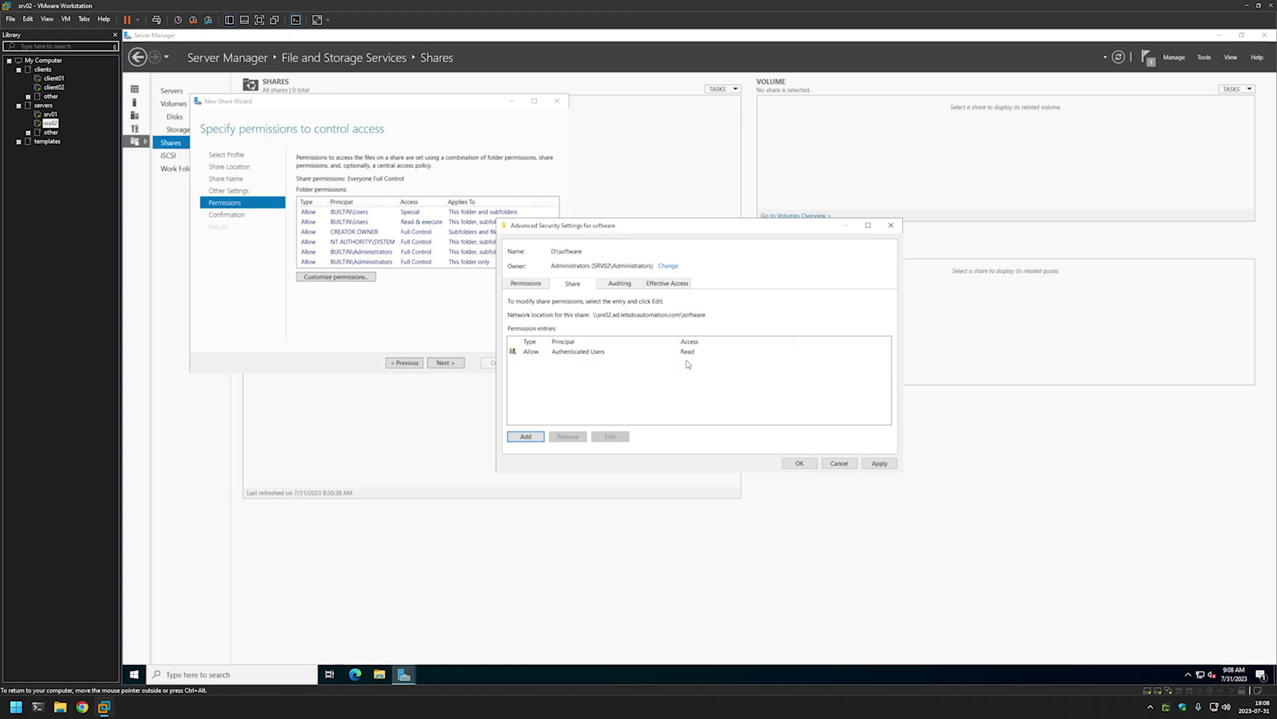
- Add a share permission entry allowing the Domain Admins group Full Control over the software share
left_click(525, 436)
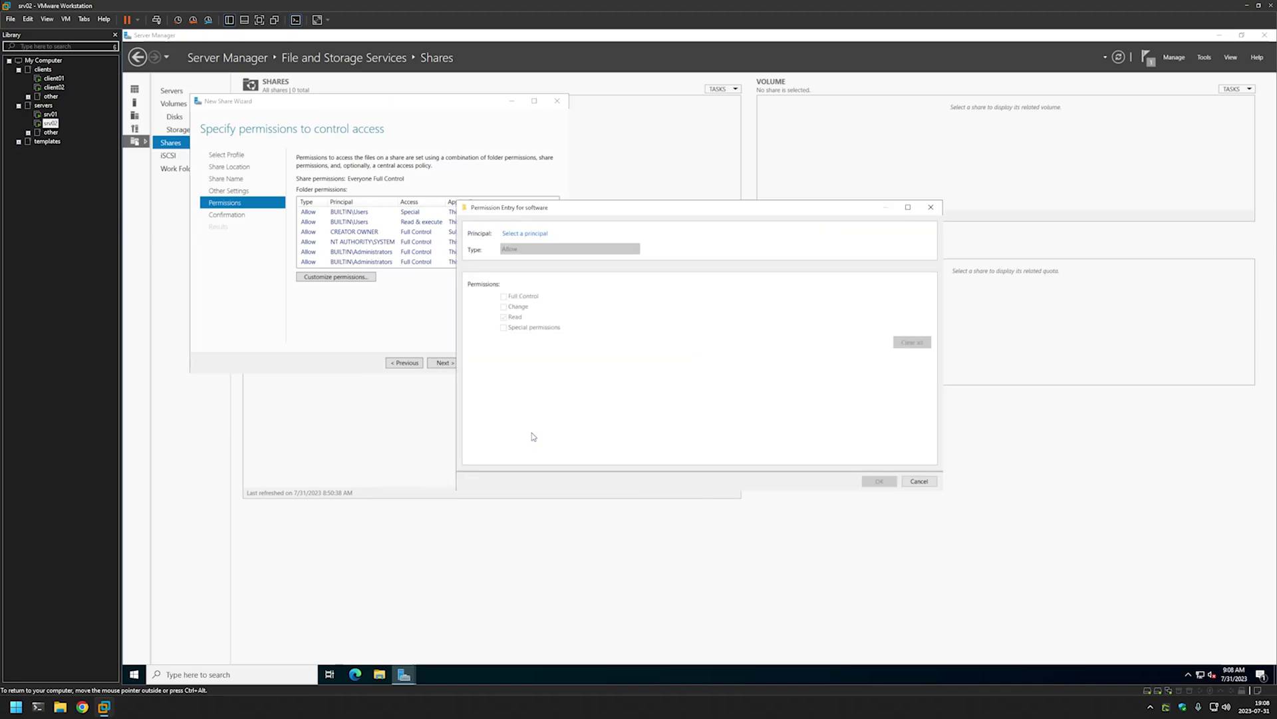
left_click(543, 235)
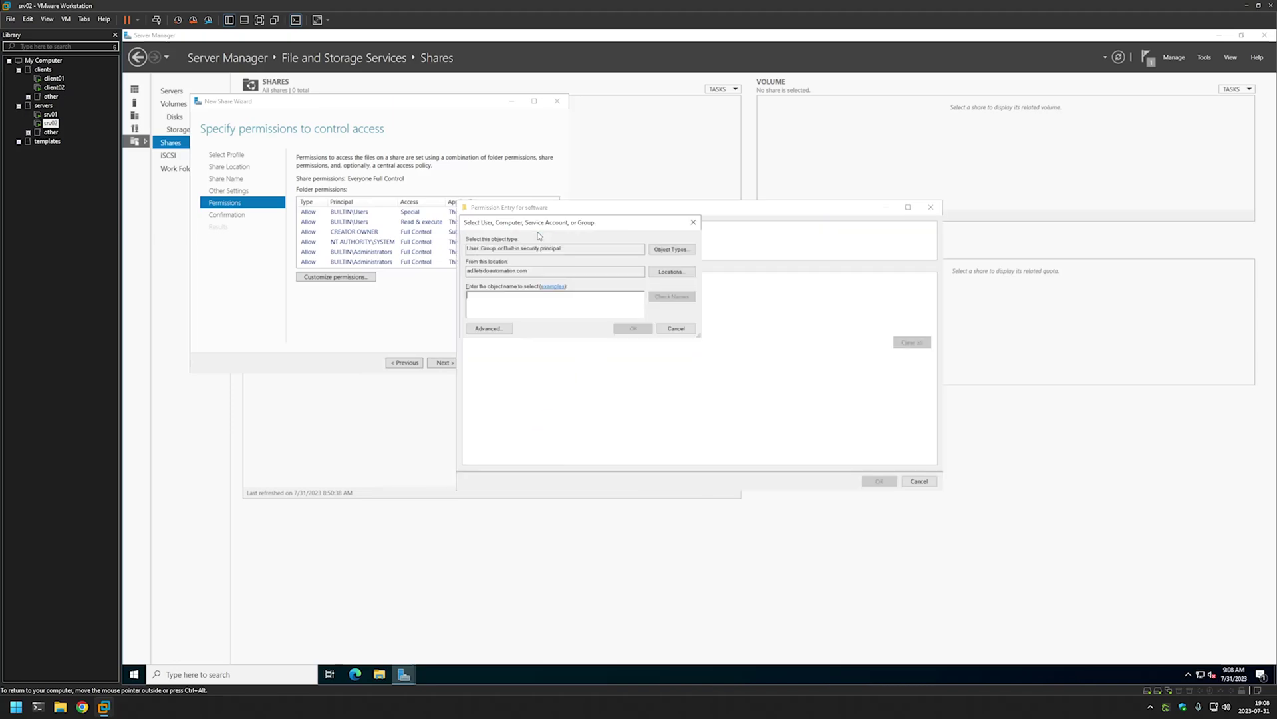
type("domain")
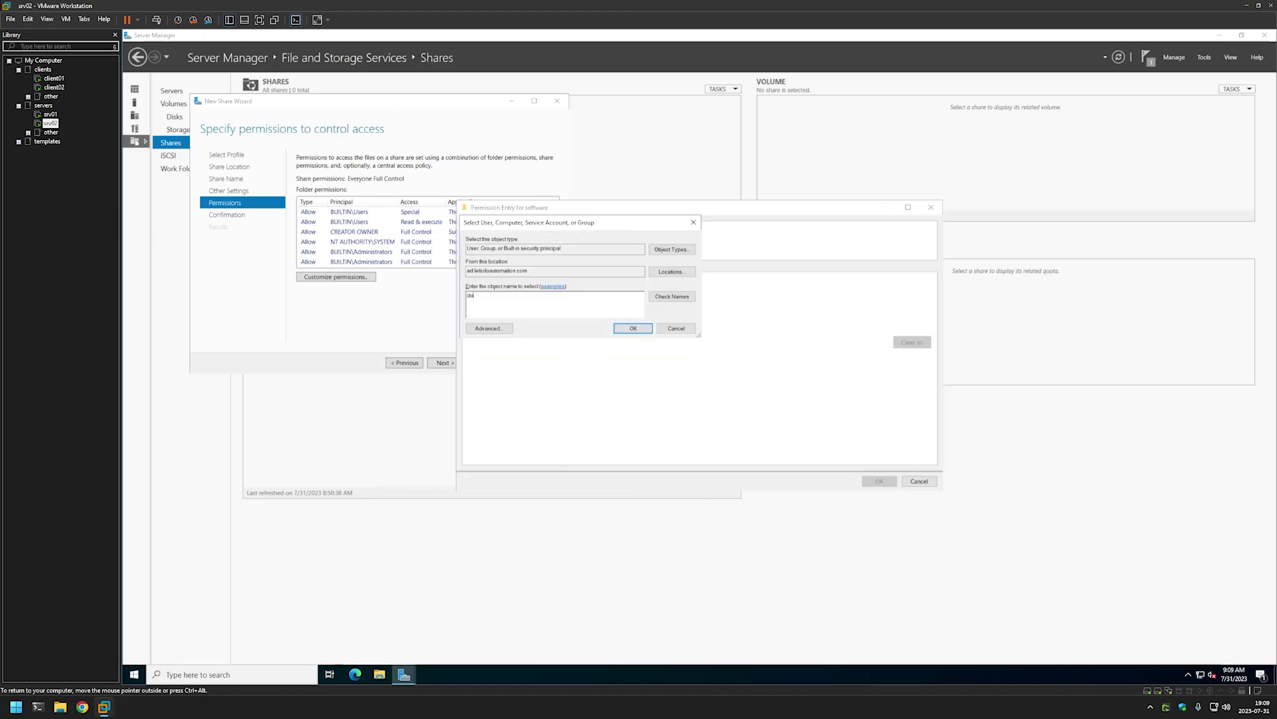
left_click(671, 295)
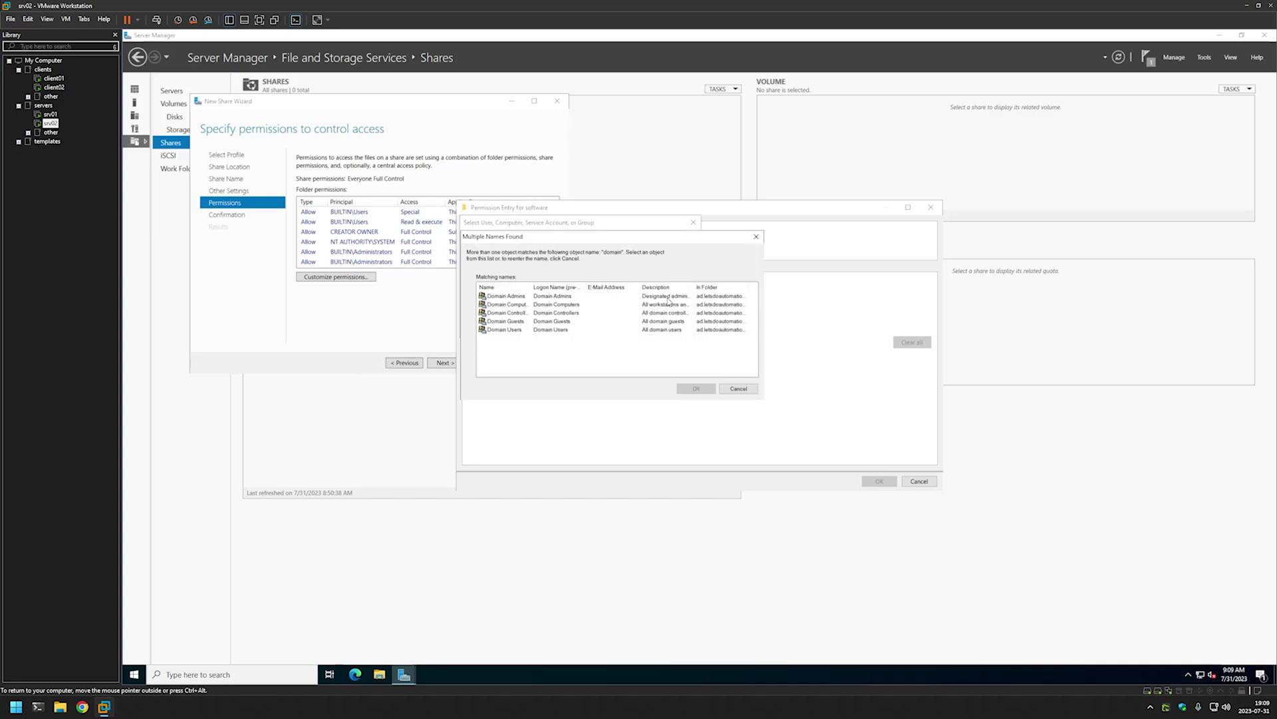
double_click(514, 295)
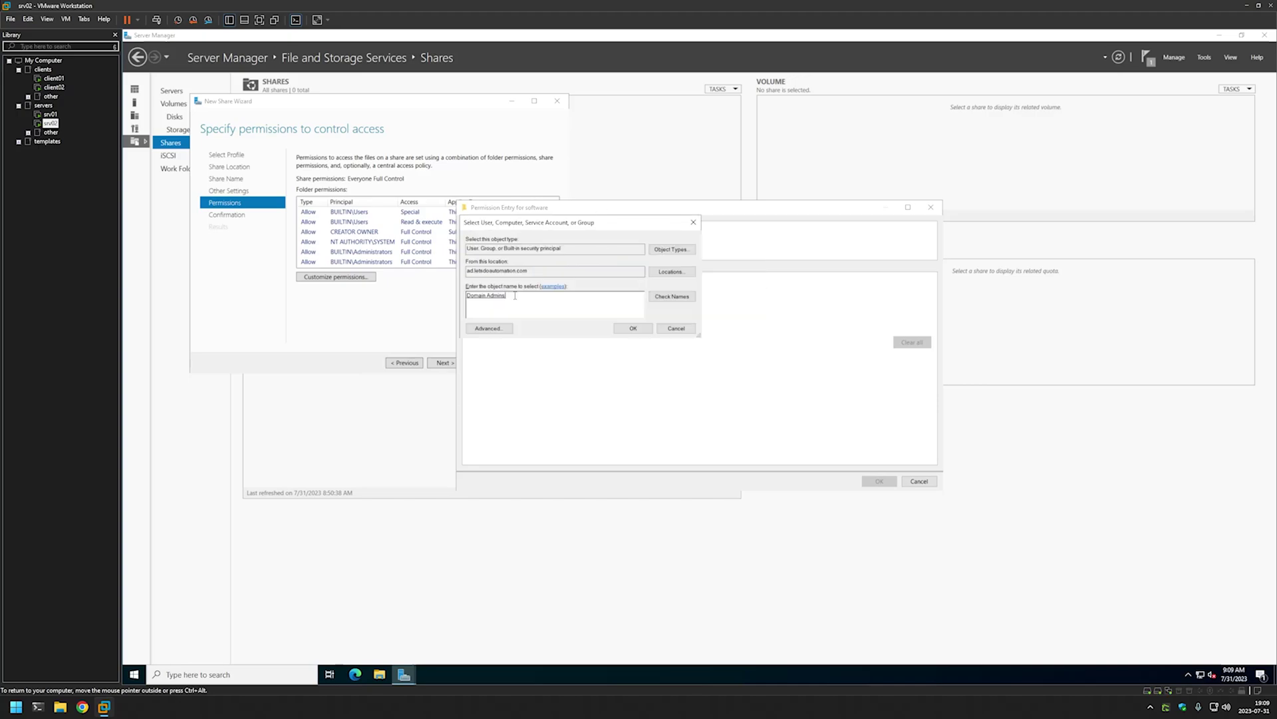
left_click(632, 328)
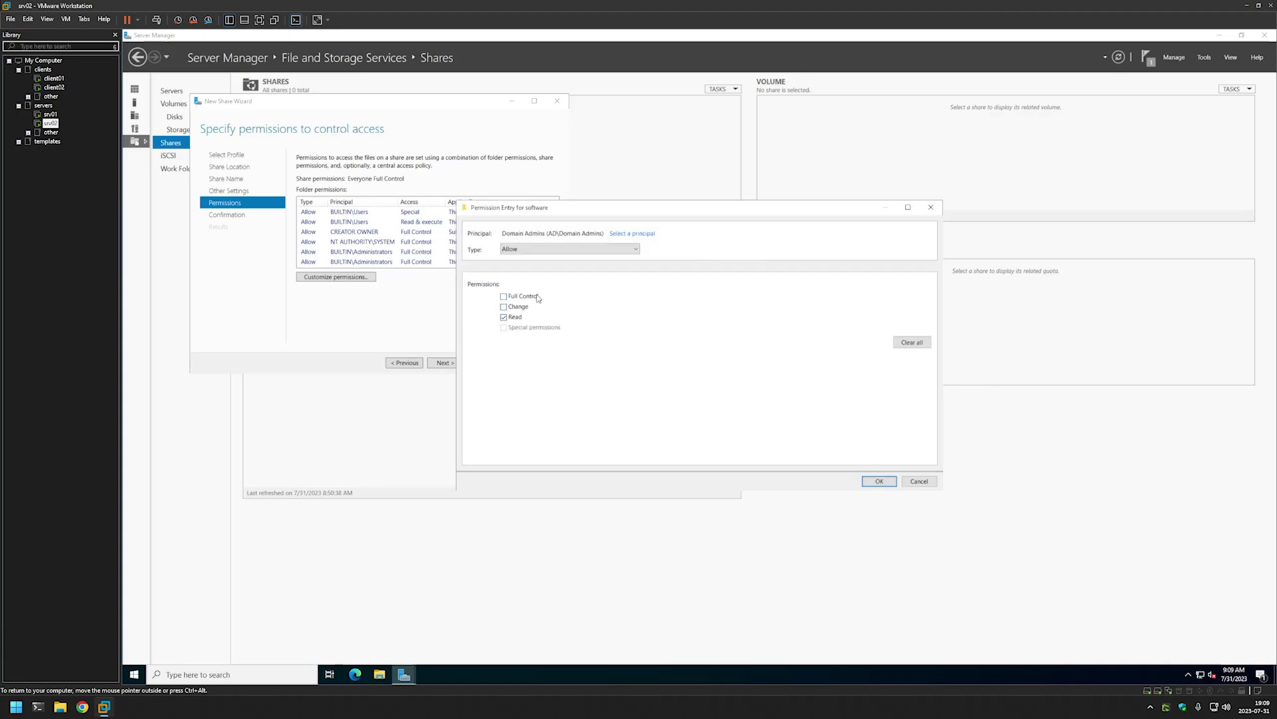
left_click(872, 480)
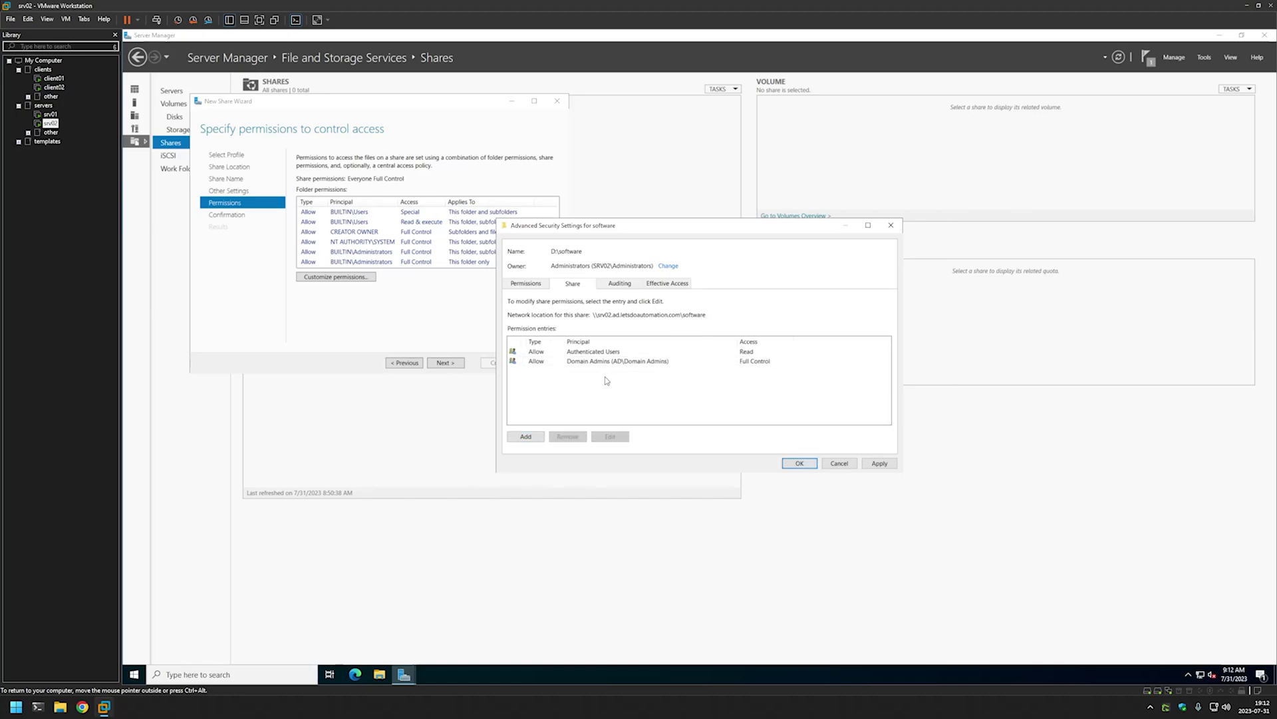
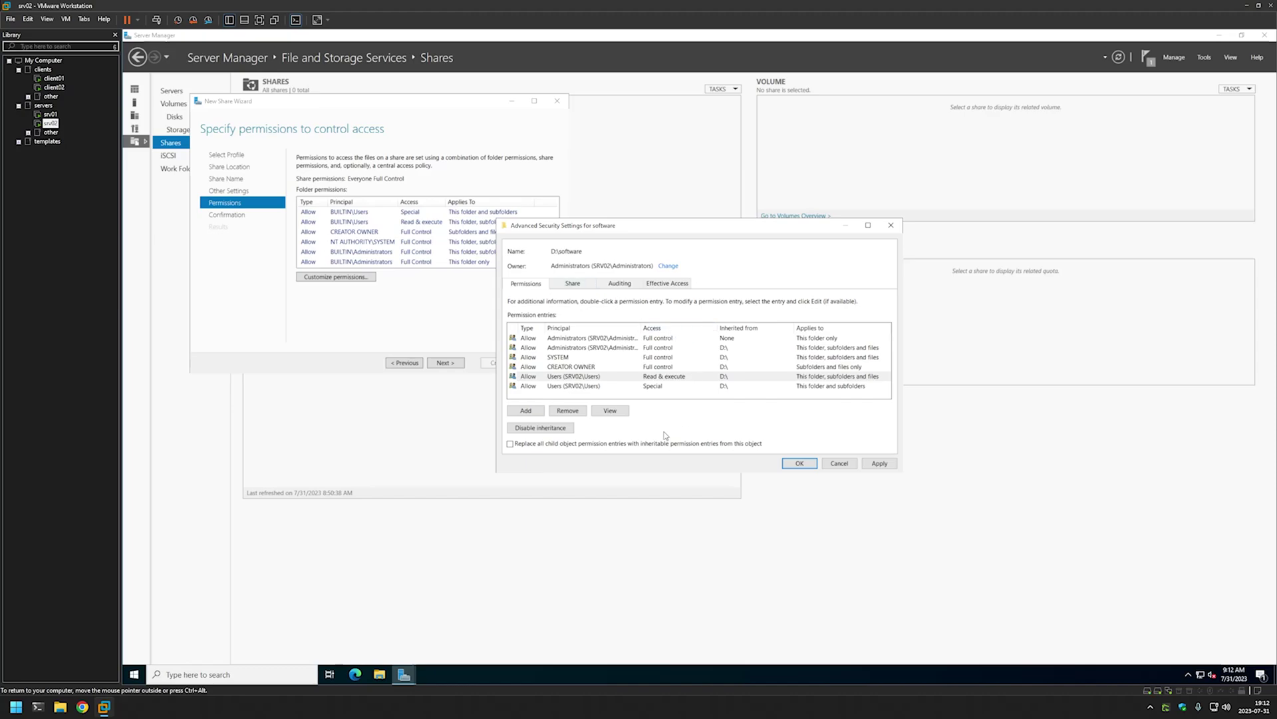
- Disable inheritance on the software folder, converting inherited permissions into explicit ones, and remove both Users entries
left_click(558, 429)
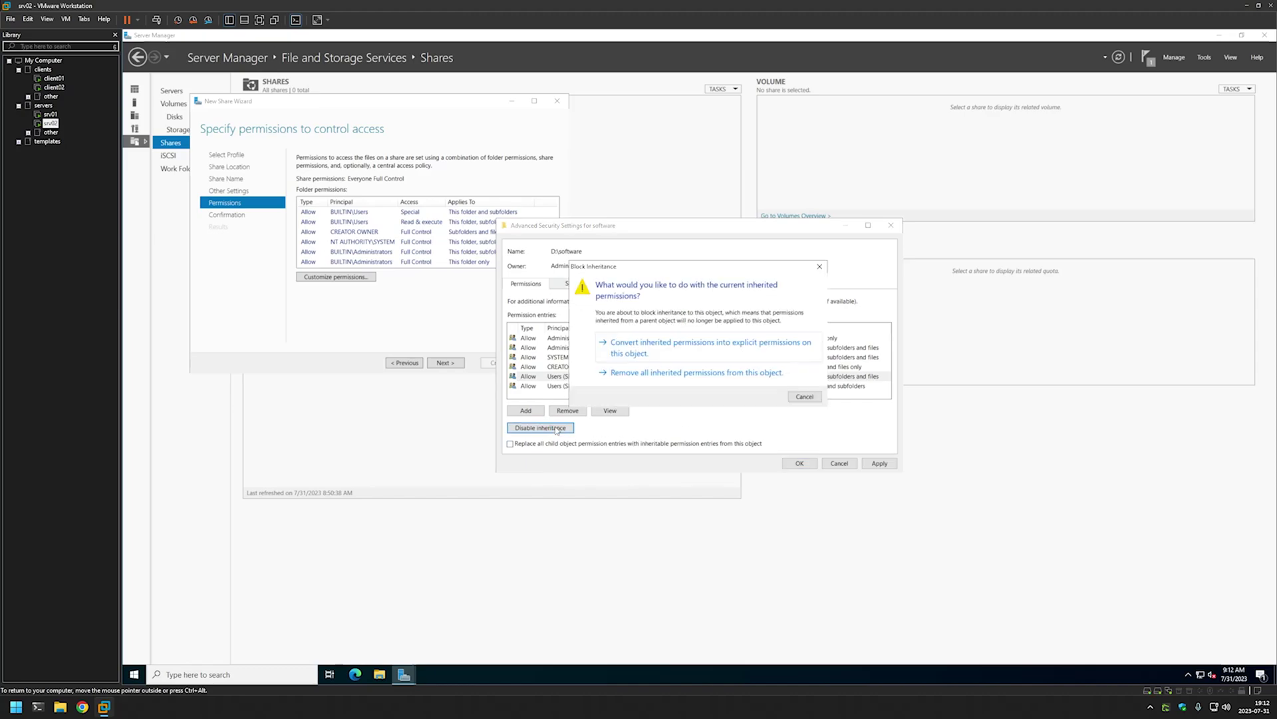
left_click(688, 352)
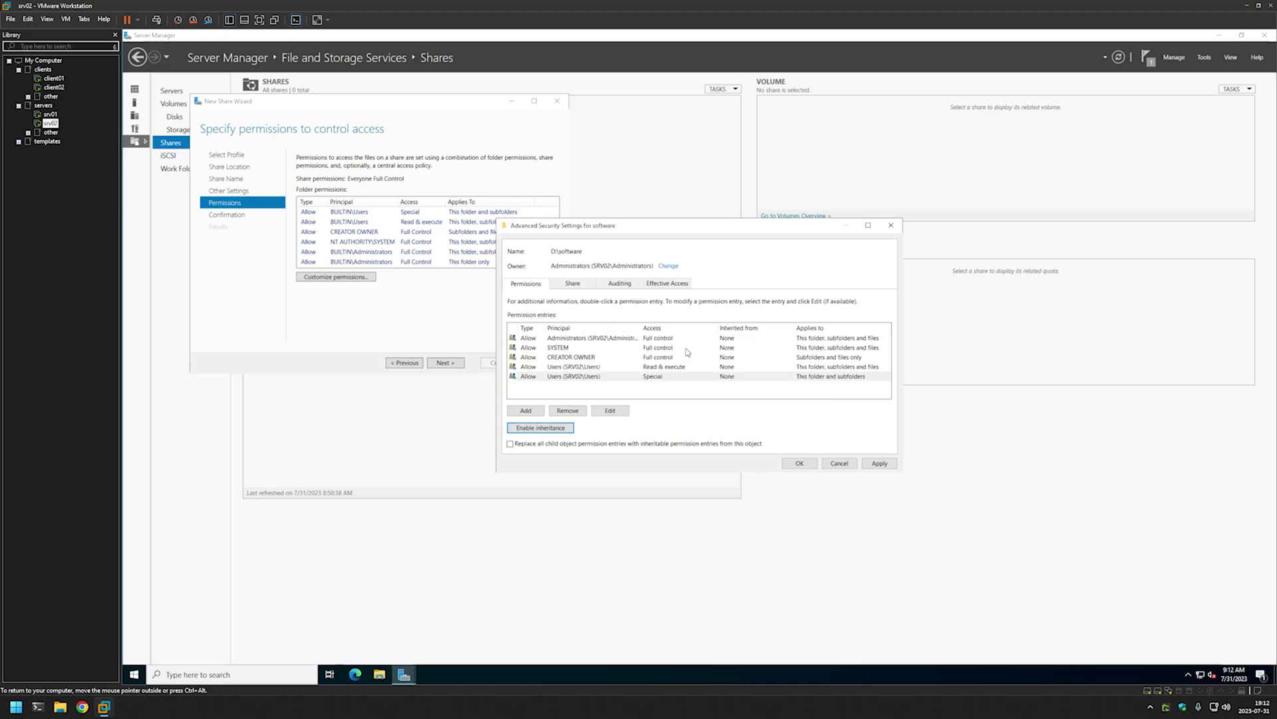
left_click(608, 369)
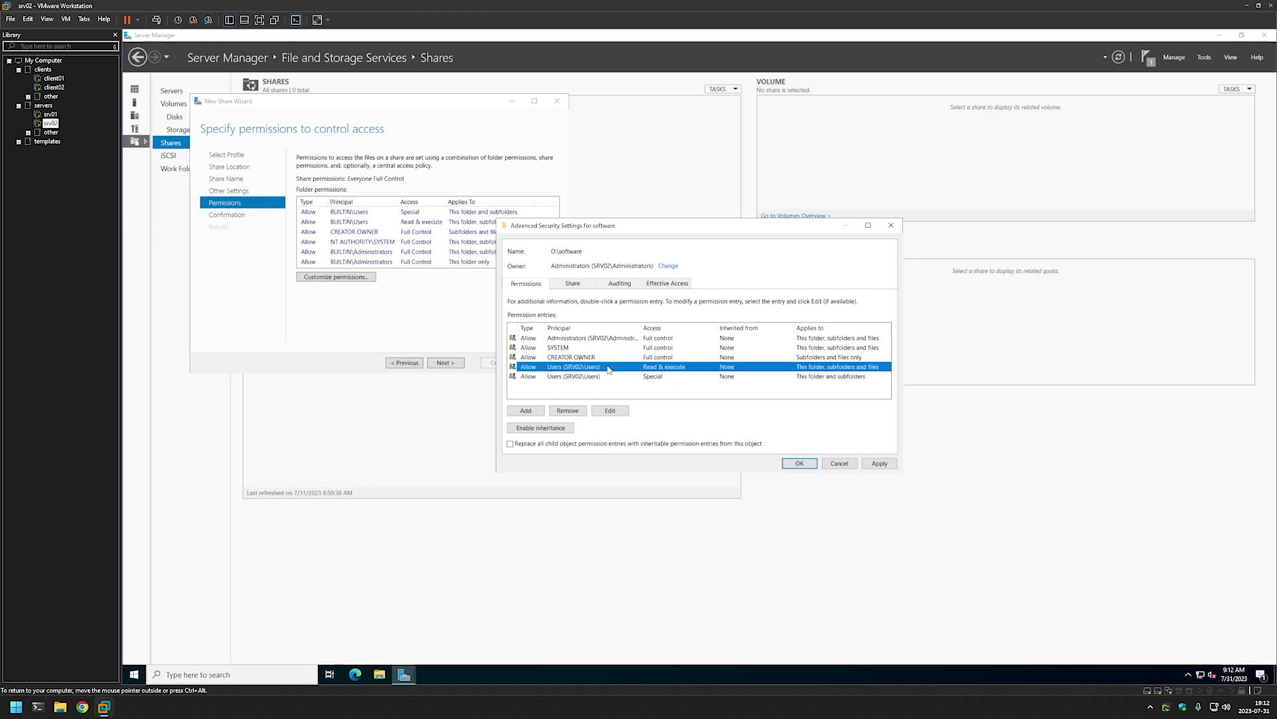
left_click(577, 412)
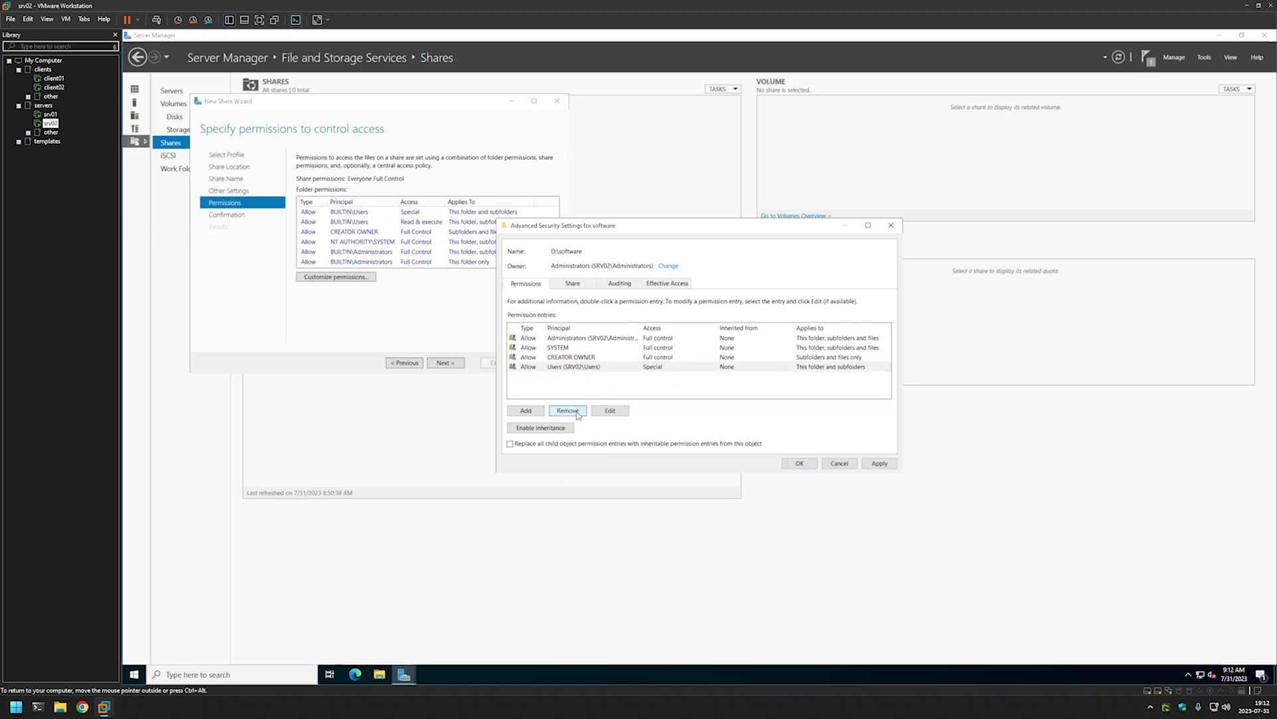
left_click(597, 370)
left_click(577, 410)
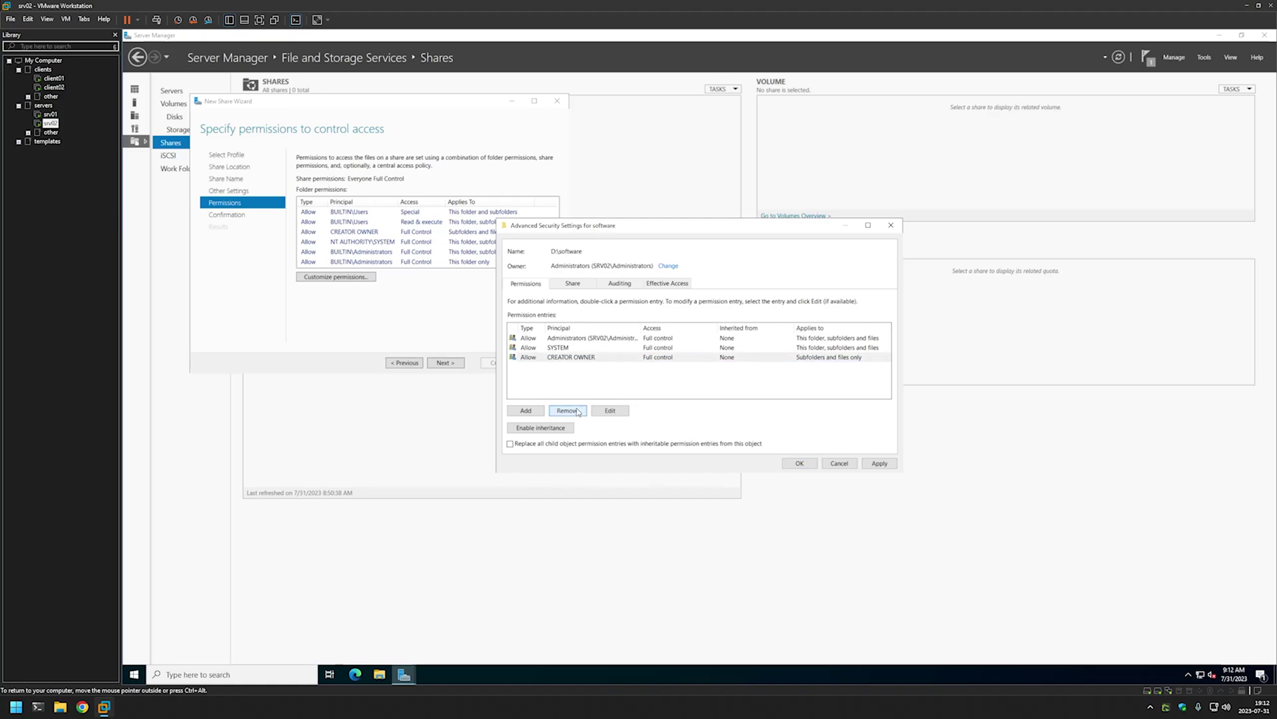
- Add a folder permission entry allowing Authenticated Users Read & execute on this folder, subfolders and files
left_click(532, 410)
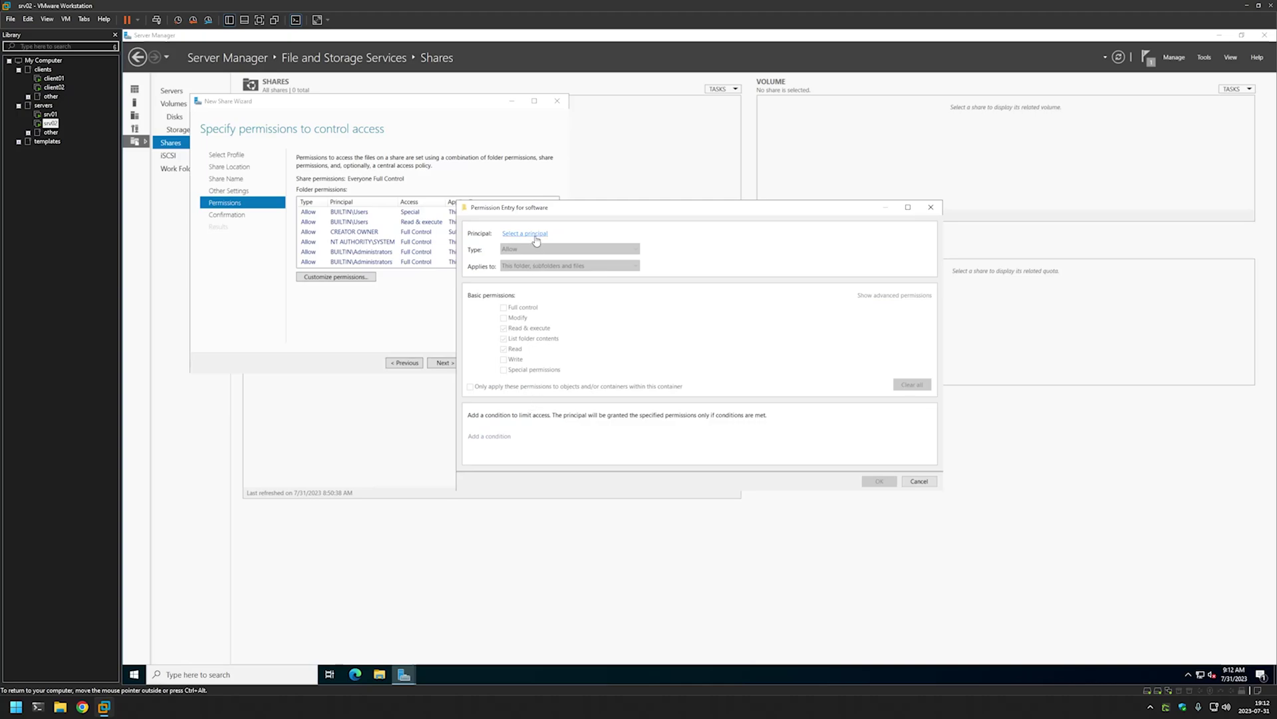
left_click(536, 237)
type("authen")
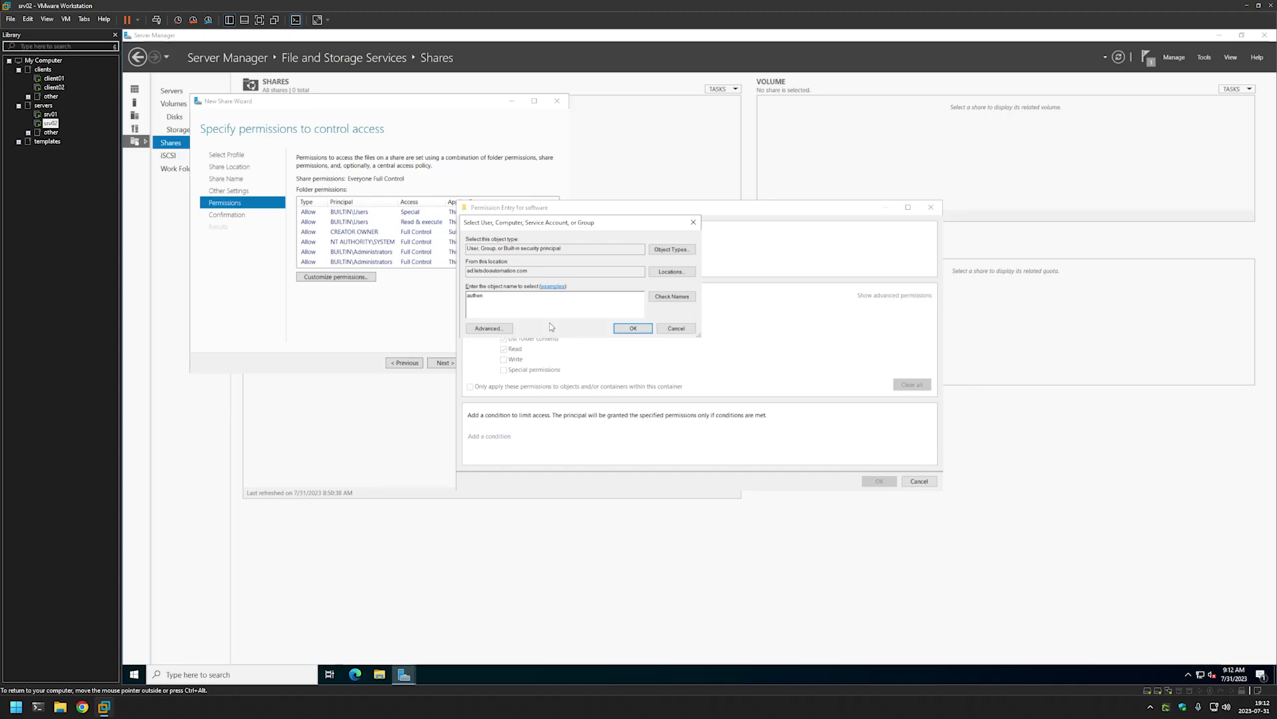
left_click(690, 301)
double_click(543, 298)
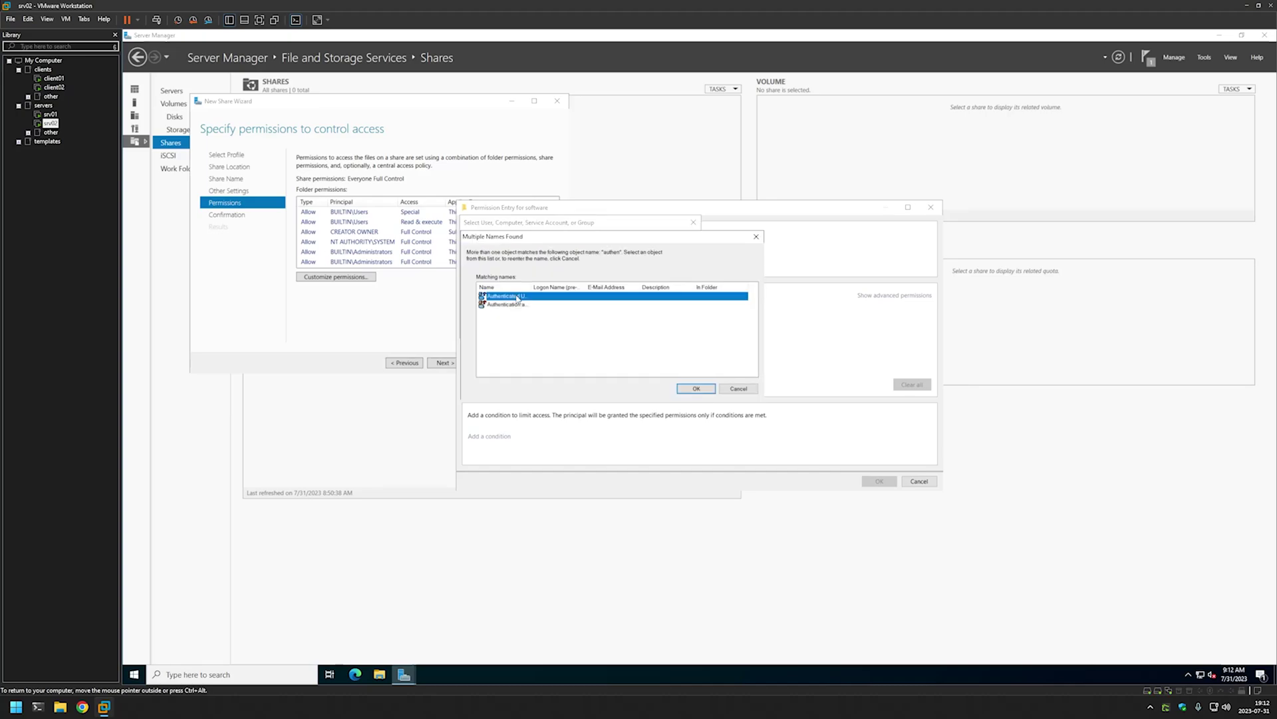
left_click(635, 328)
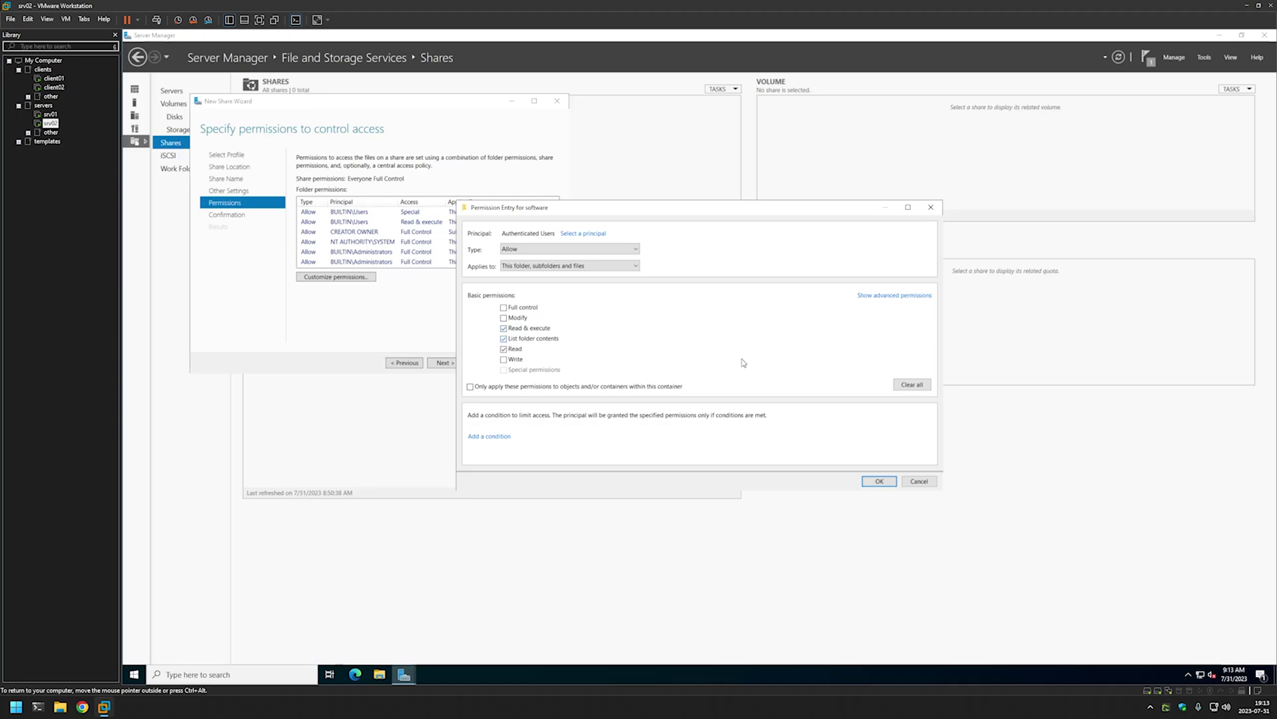
left_click(876, 479)
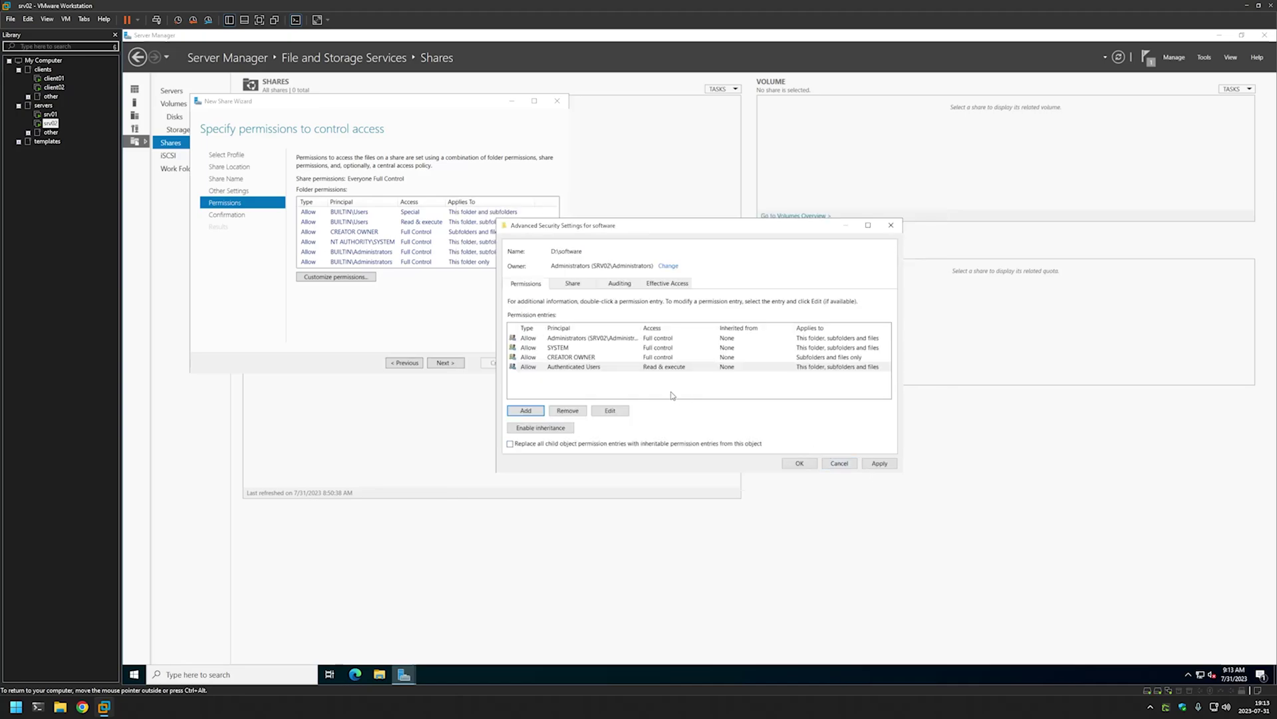
- Add a folder permission entry allowing Domain Admins Full control on this folder, subfolders and files
left_click(531, 409)
left_click(536, 233)
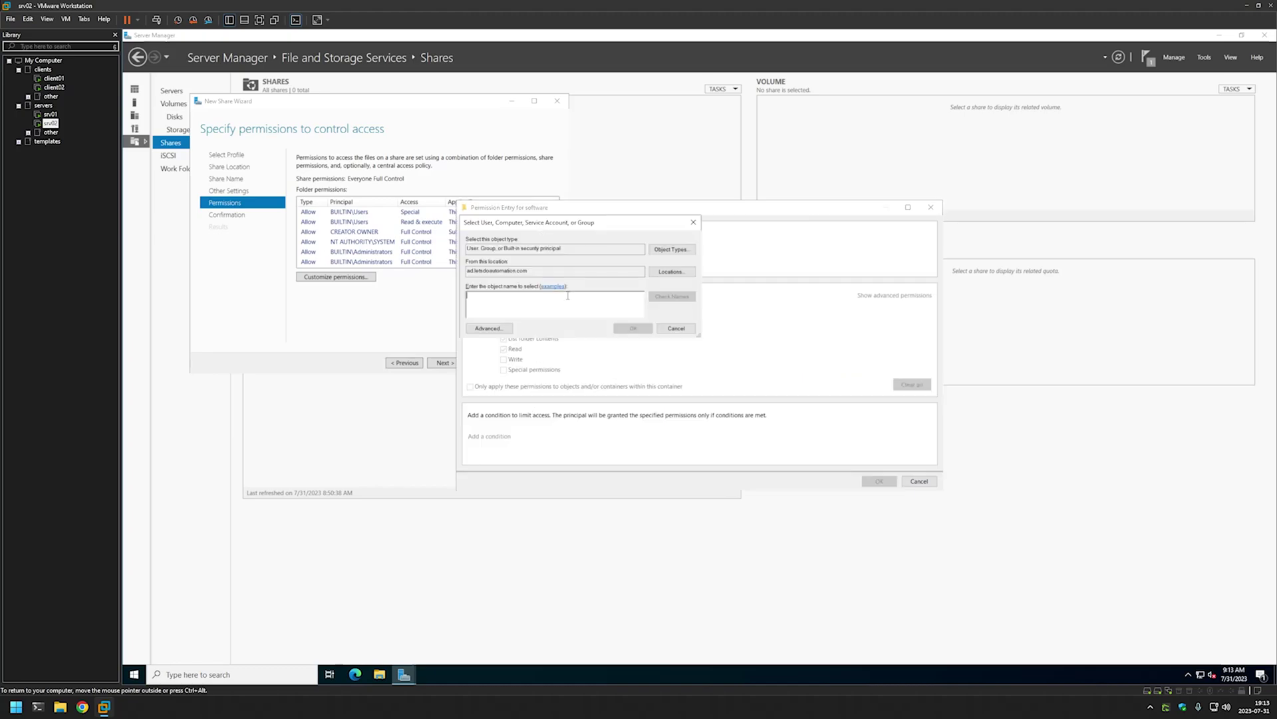
type("domain")
left_click(672, 296)
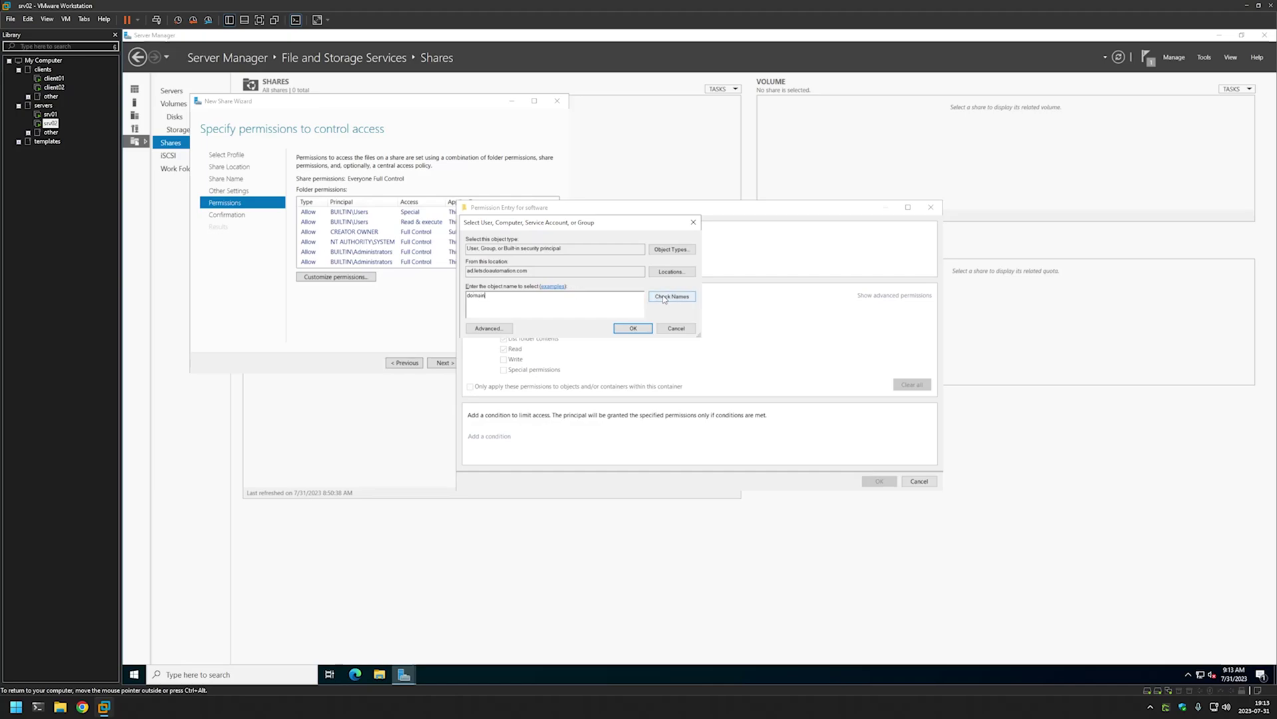
double_click(511, 297)
left_click(641, 331)
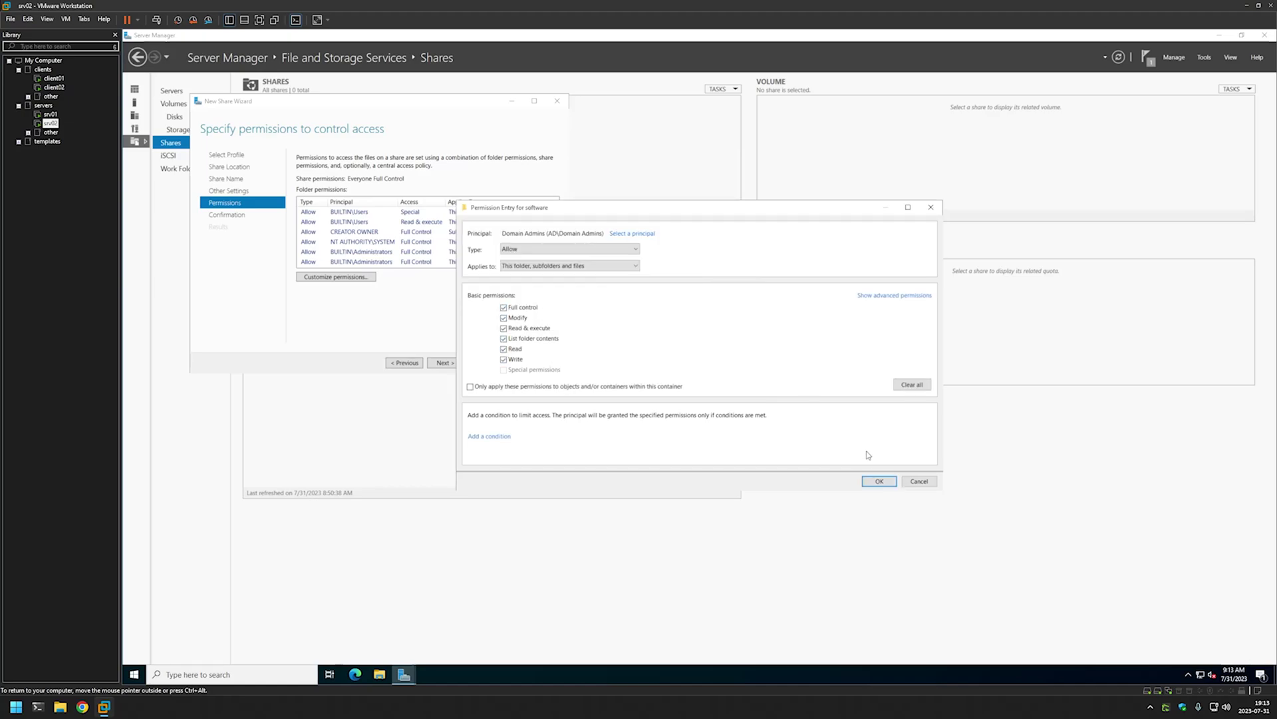
left_click(878, 480)
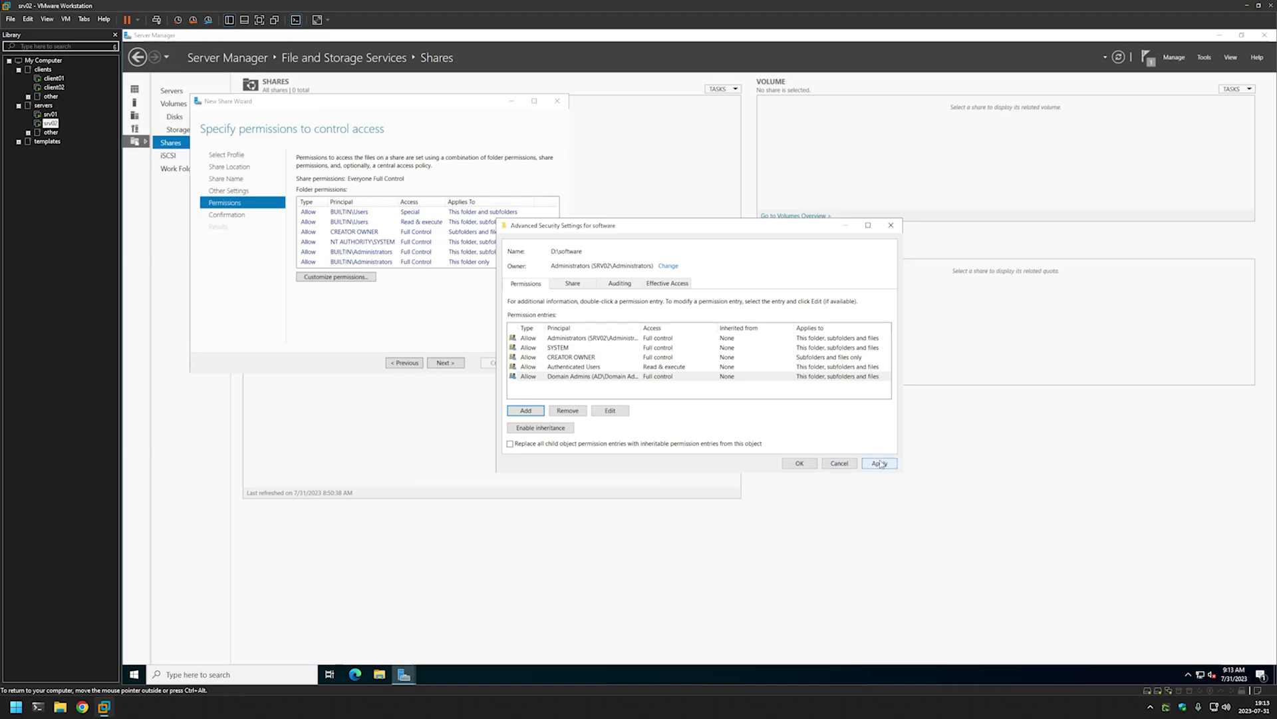
- Apply the customized permissions and create the software share, closing the wizard when it finishes
left_click(880, 464)
left_click(797, 464)
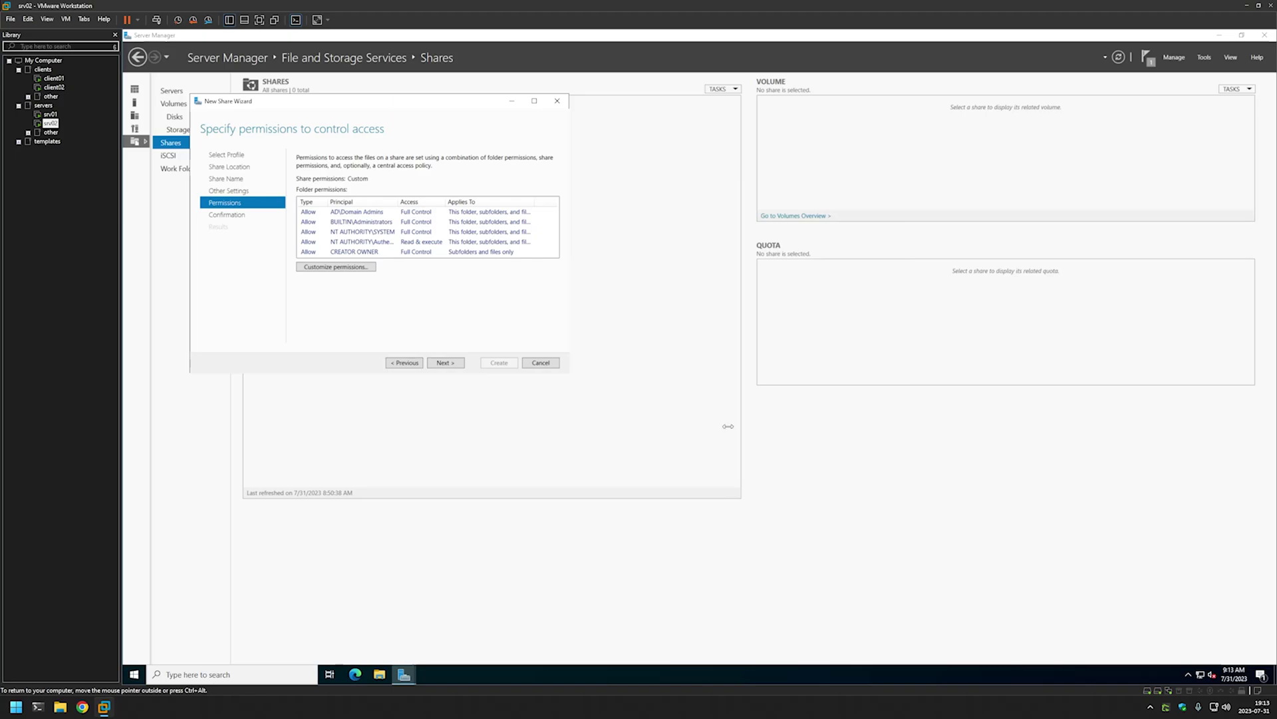
left_click(457, 366)
left_click(500, 363)
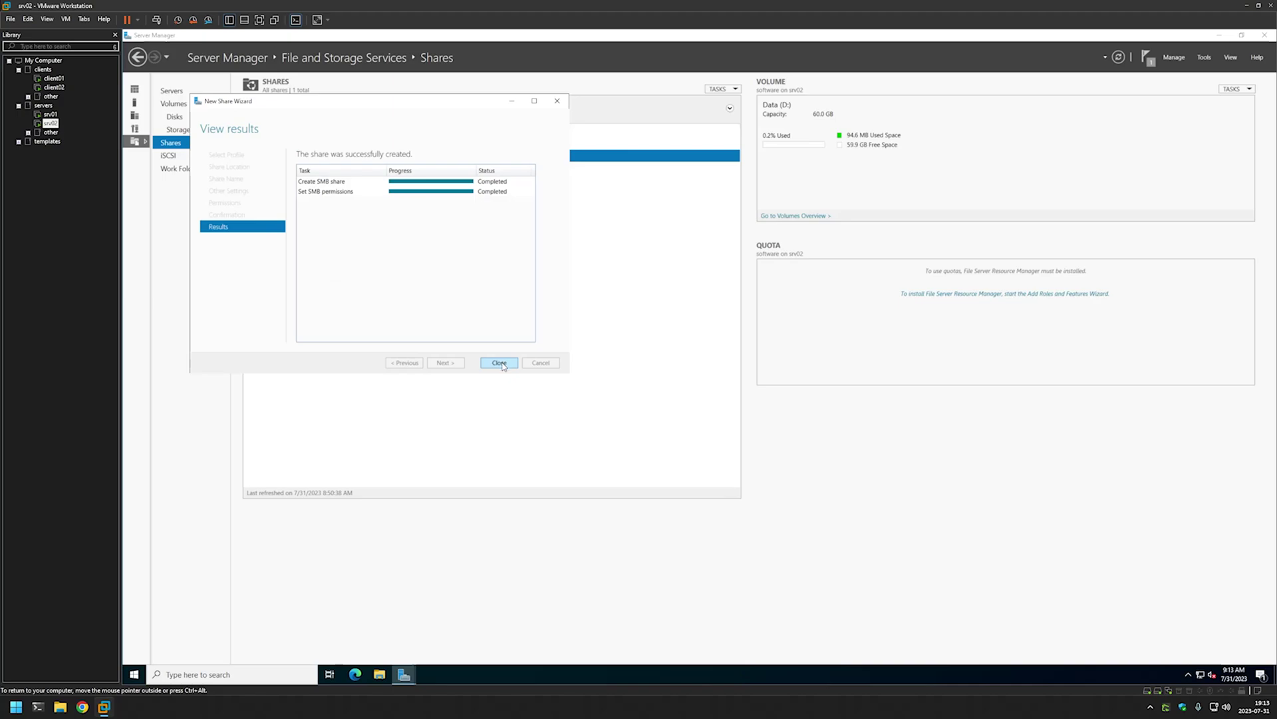
left_click(500, 364)
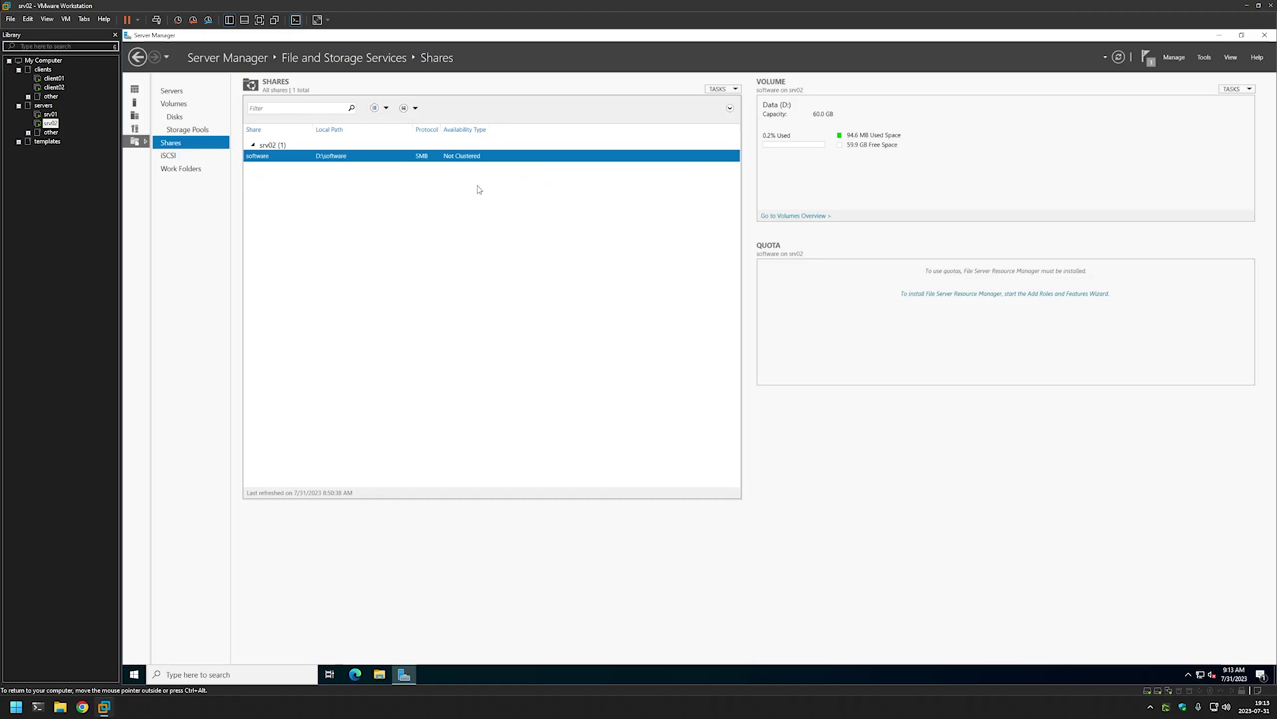
- Open the software share from the shares list and create an empty text document in it with the default name
right_click(389, 156)
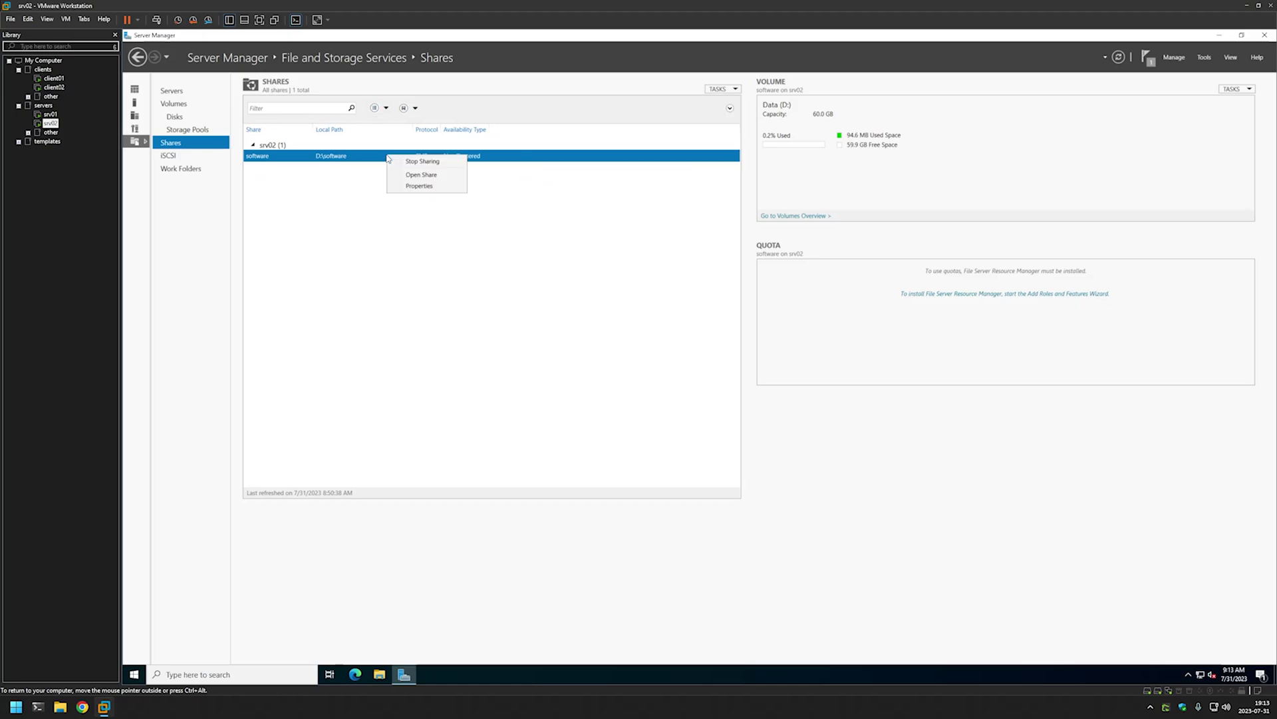
left_click(456, 177)
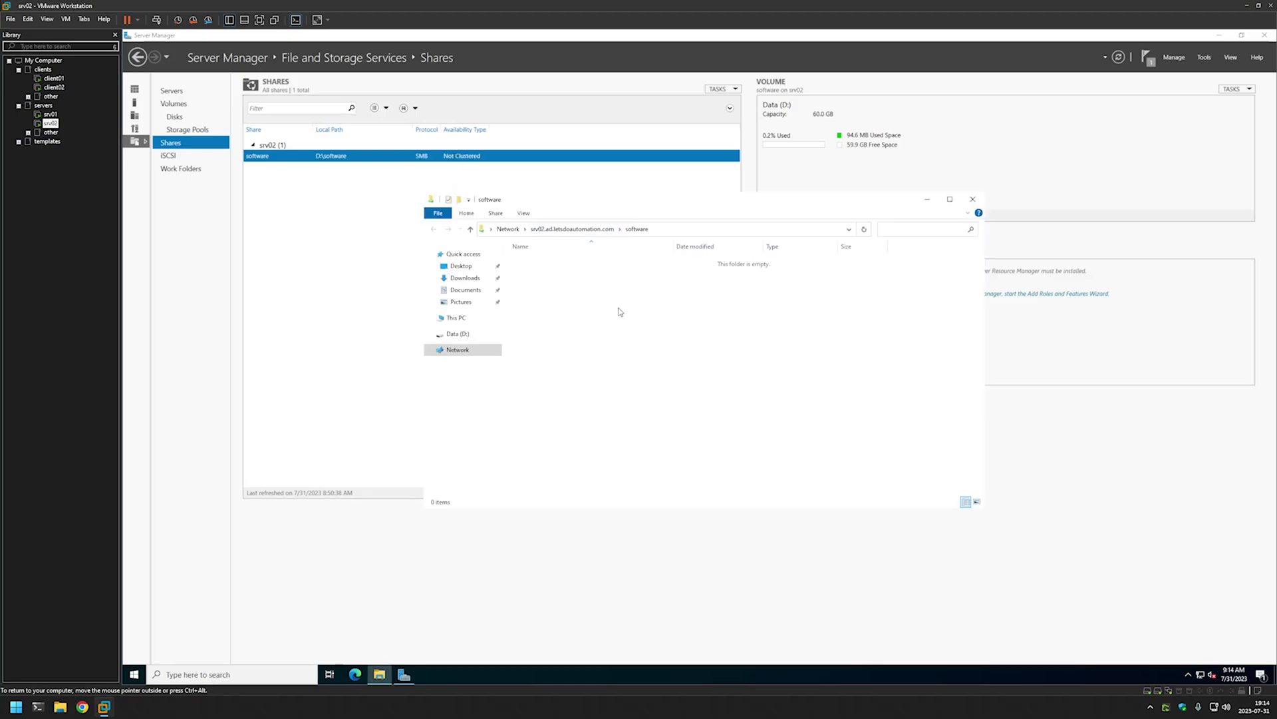
left_click(664, 230)
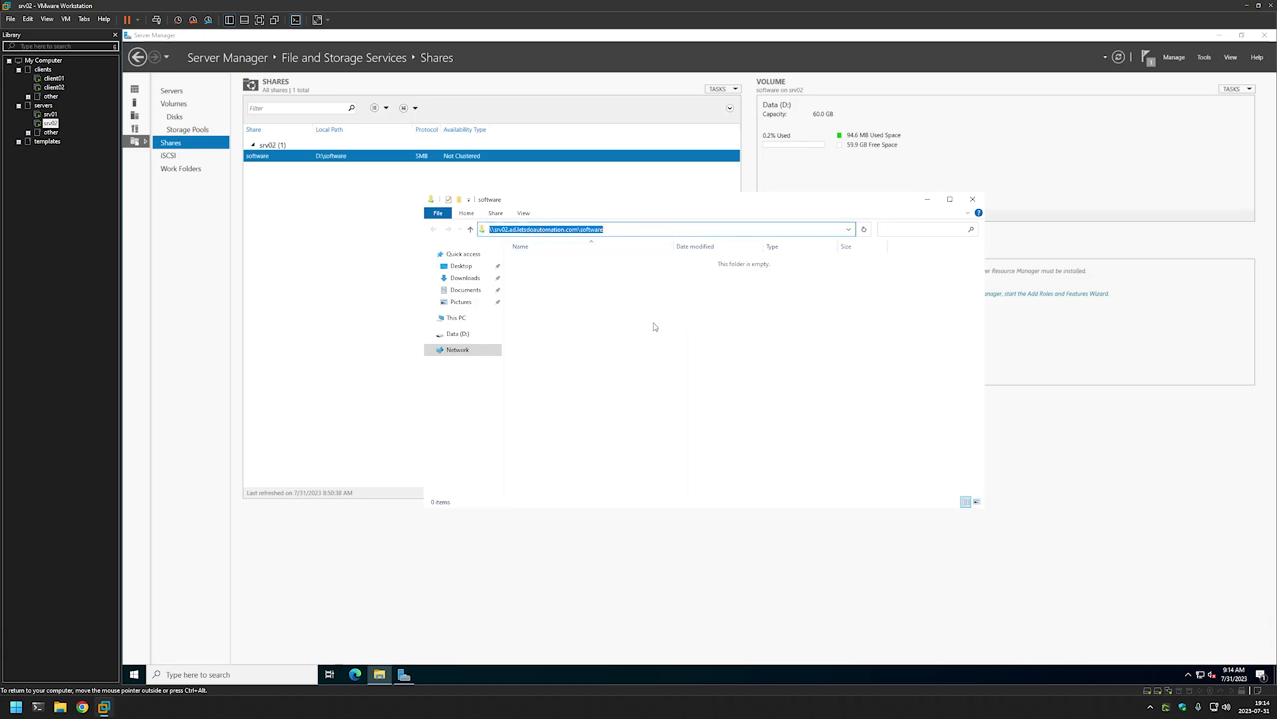
right_click(599, 295)
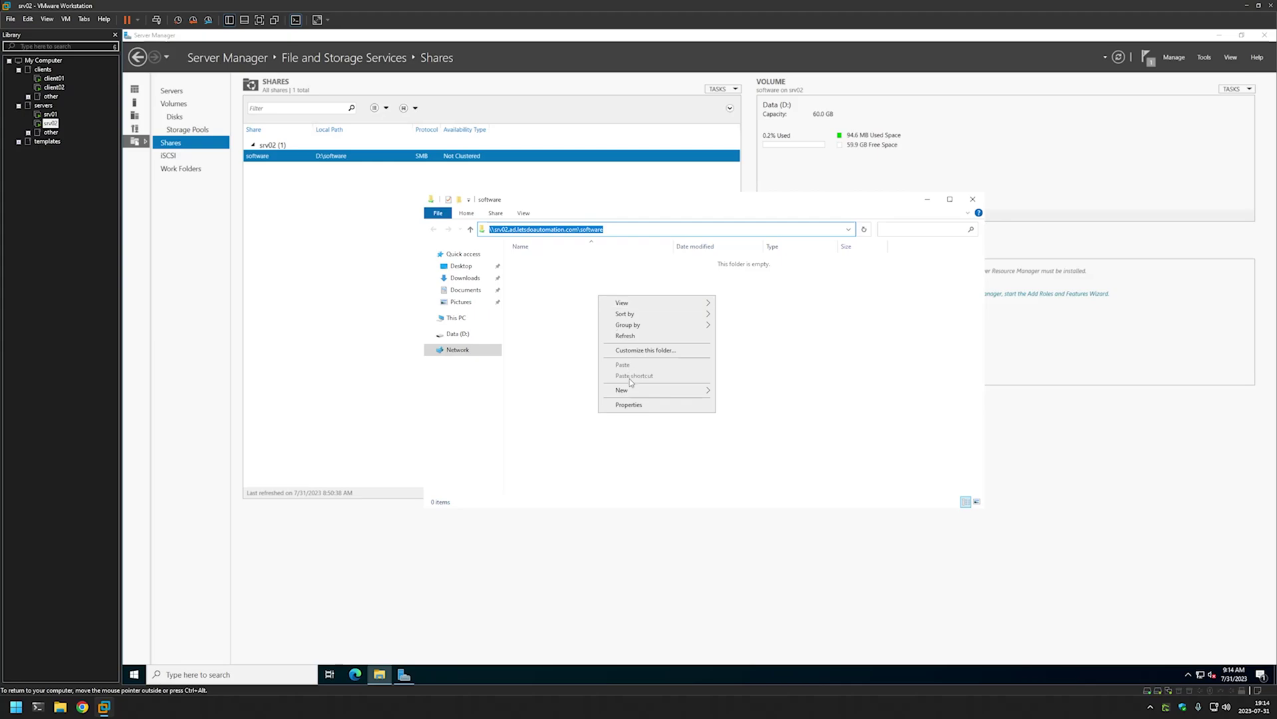
mouse_move(632, 390)
left_click(765, 438)
left_click(642, 348)
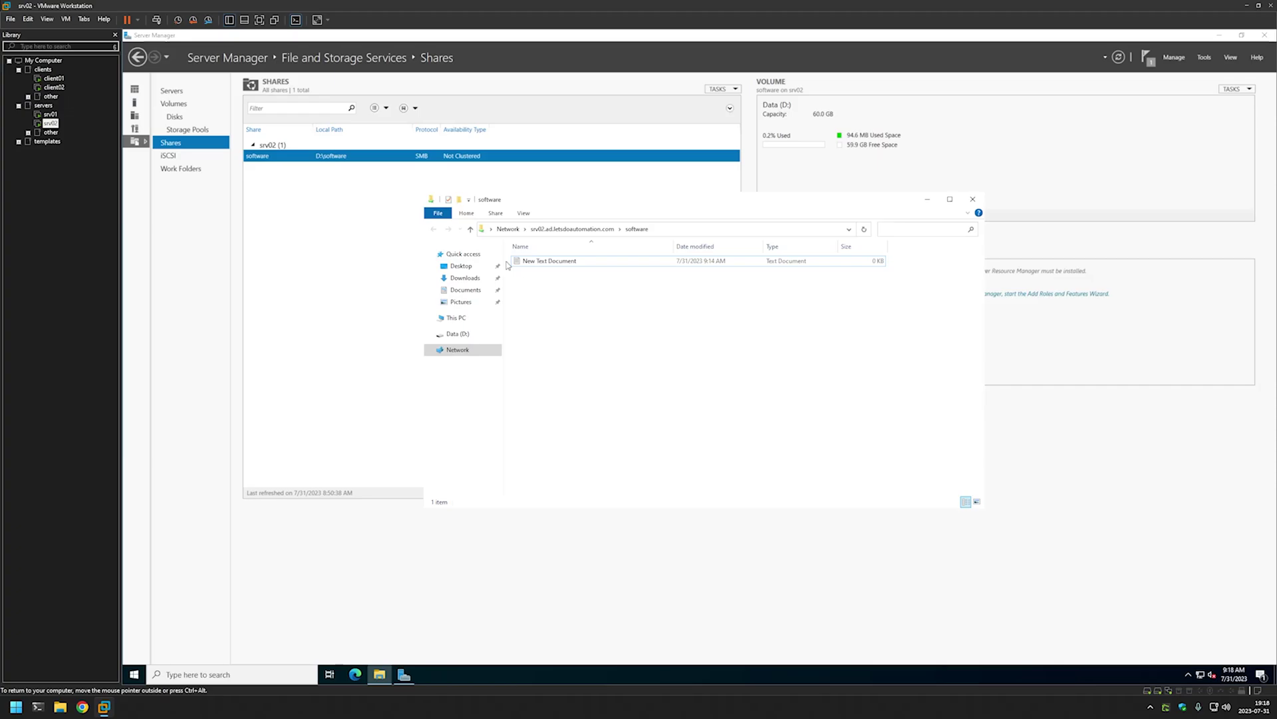
- Switch to the client01 virtual machine, open File Explorer, and run whoami in a command prompt to check the signed-in account
left_click(54, 78)
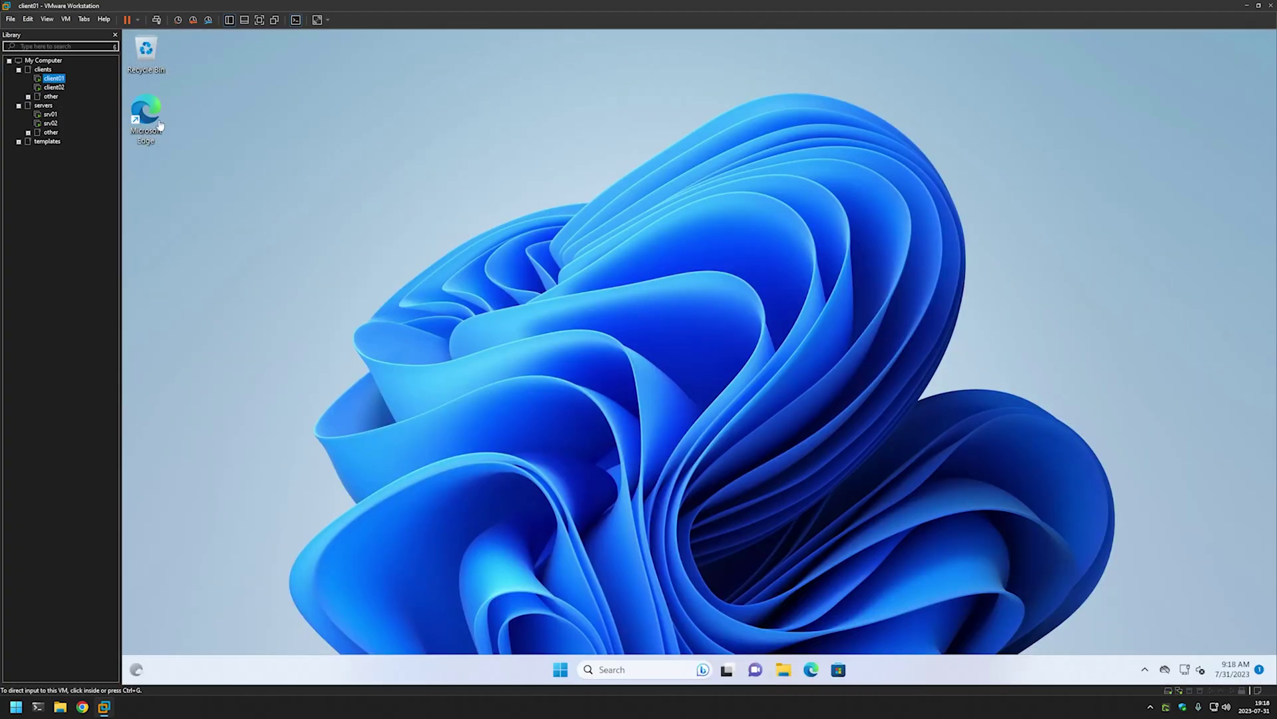
left_click(783, 669)
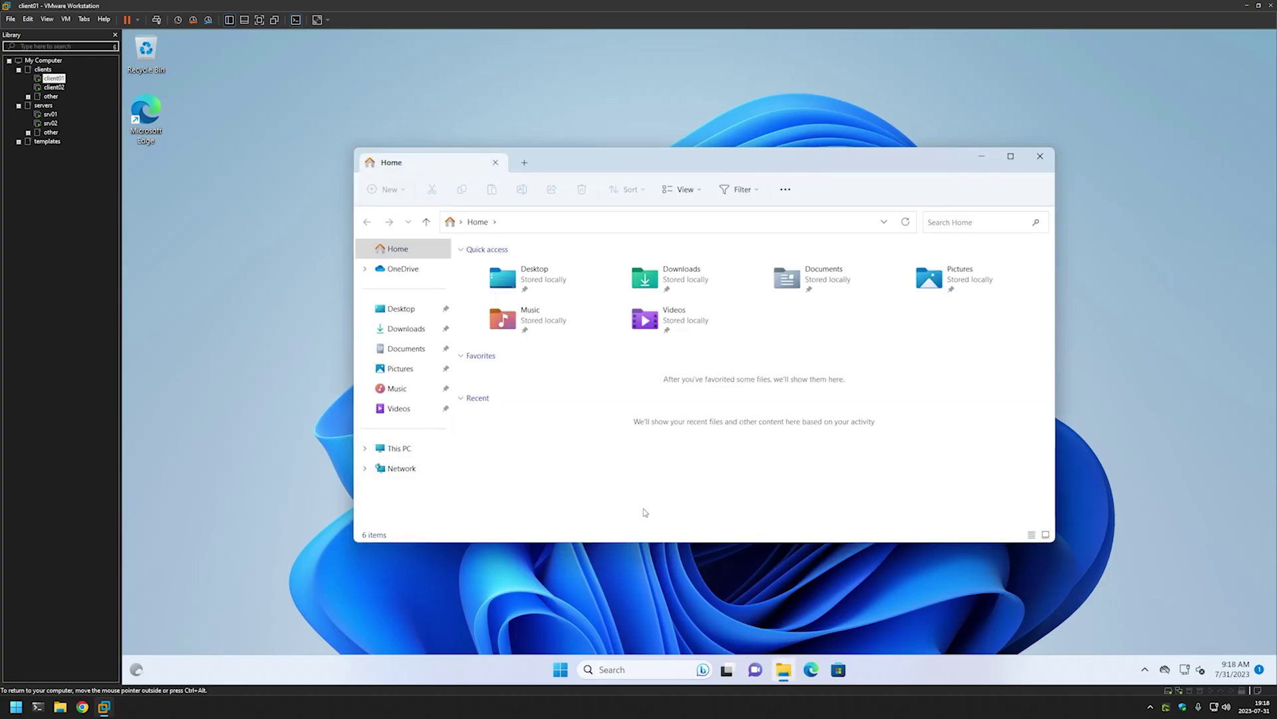
key("super+r")
type("sysdm.cpl")
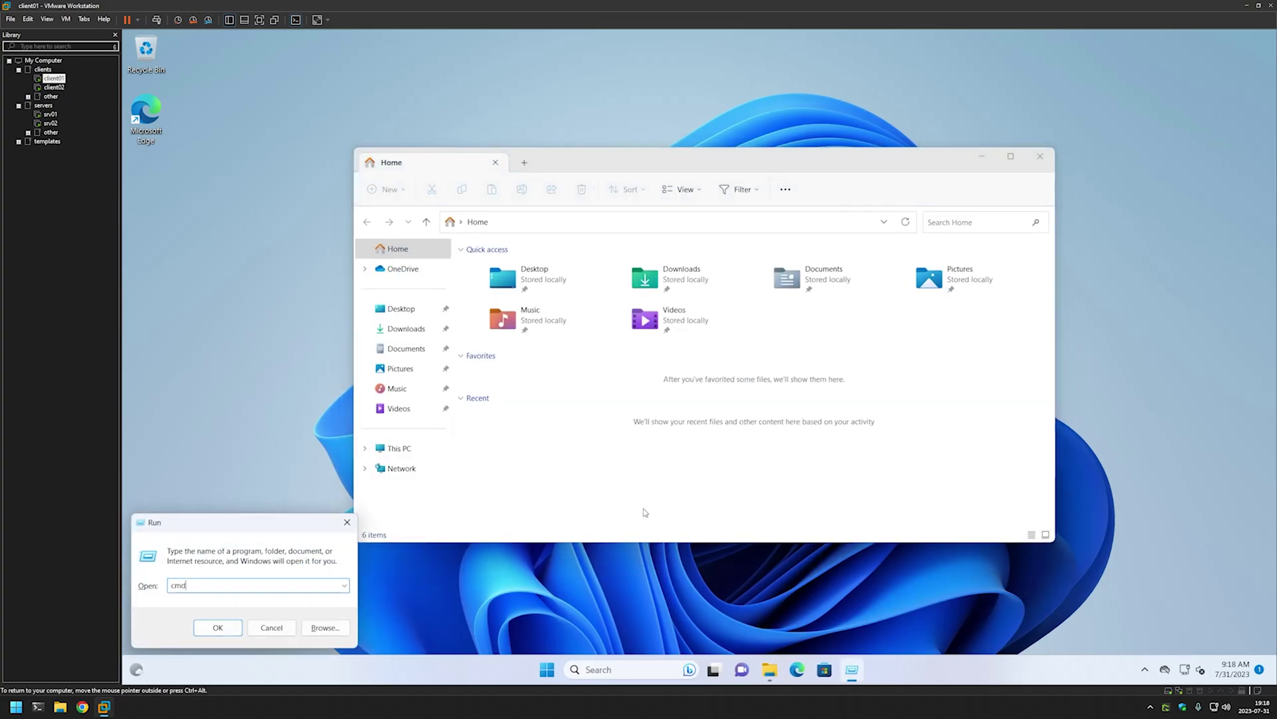
key("Return")
type("w")
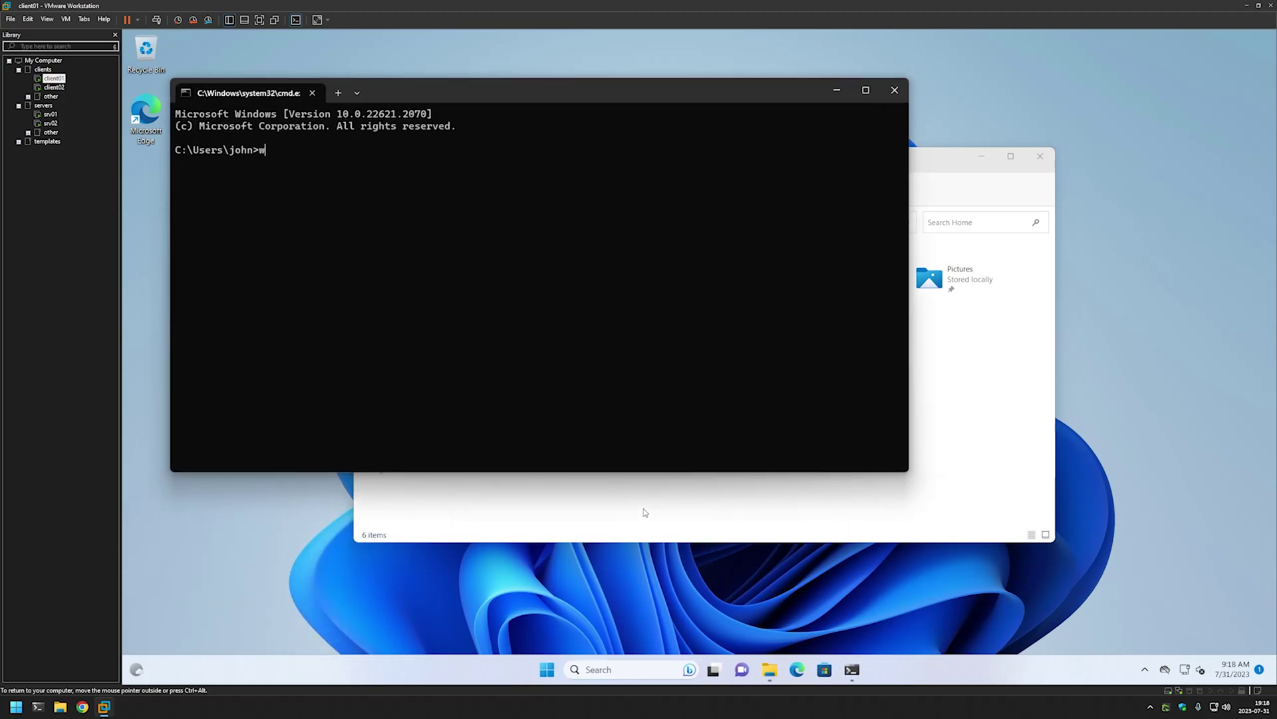
type("hoami")
key("Return")
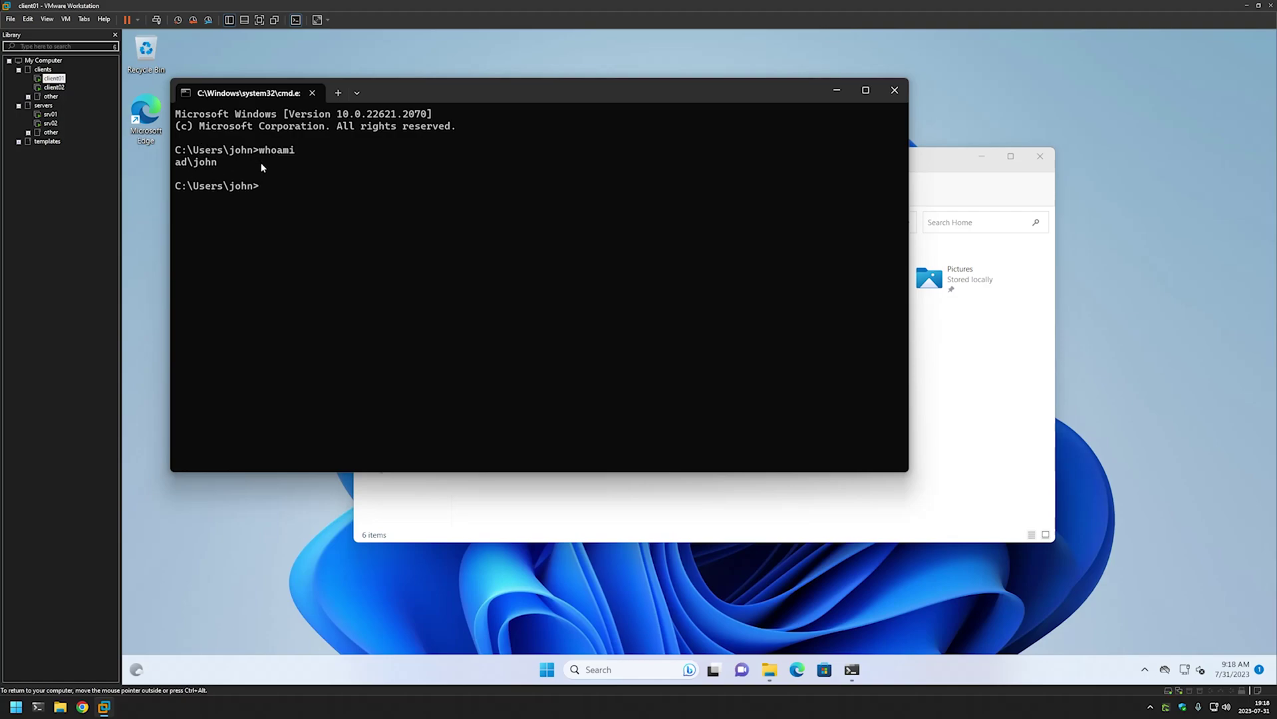
- Run net user with the /domain option for the signed-in account and check its global group memberships
type("net user john /domain")
key("Return")
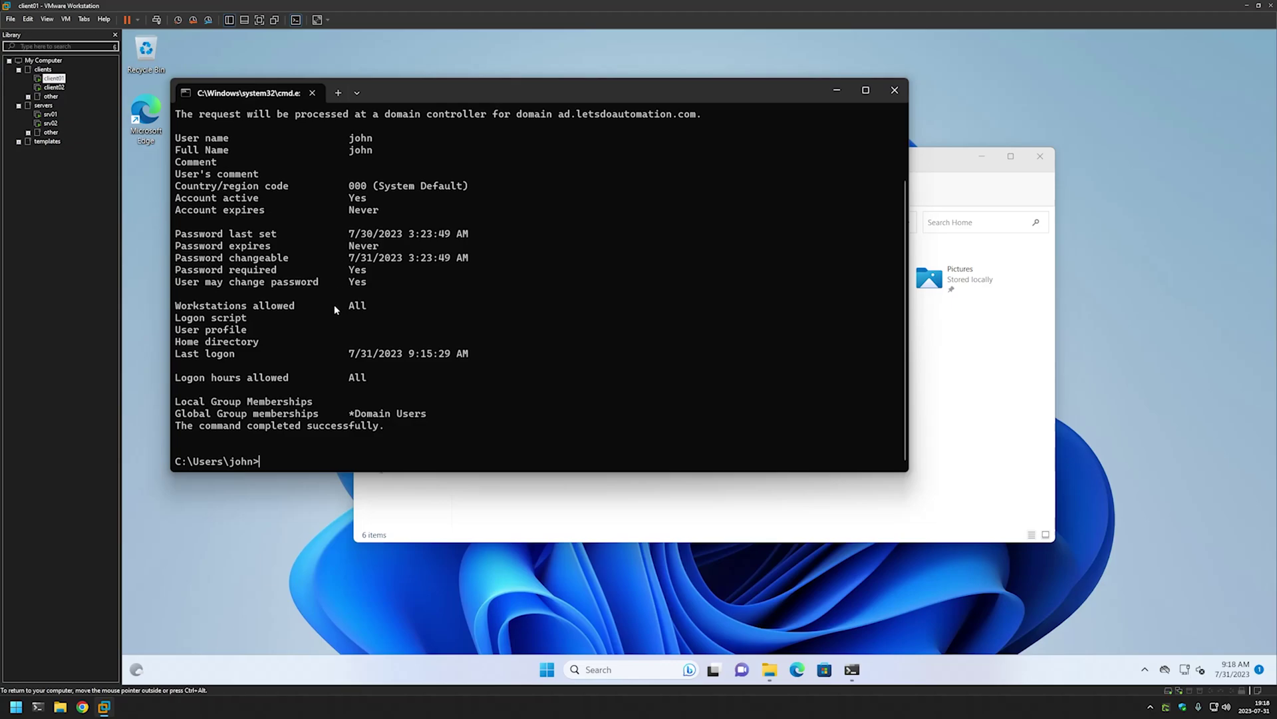
left_click_drag(343, 414, 423, 415)
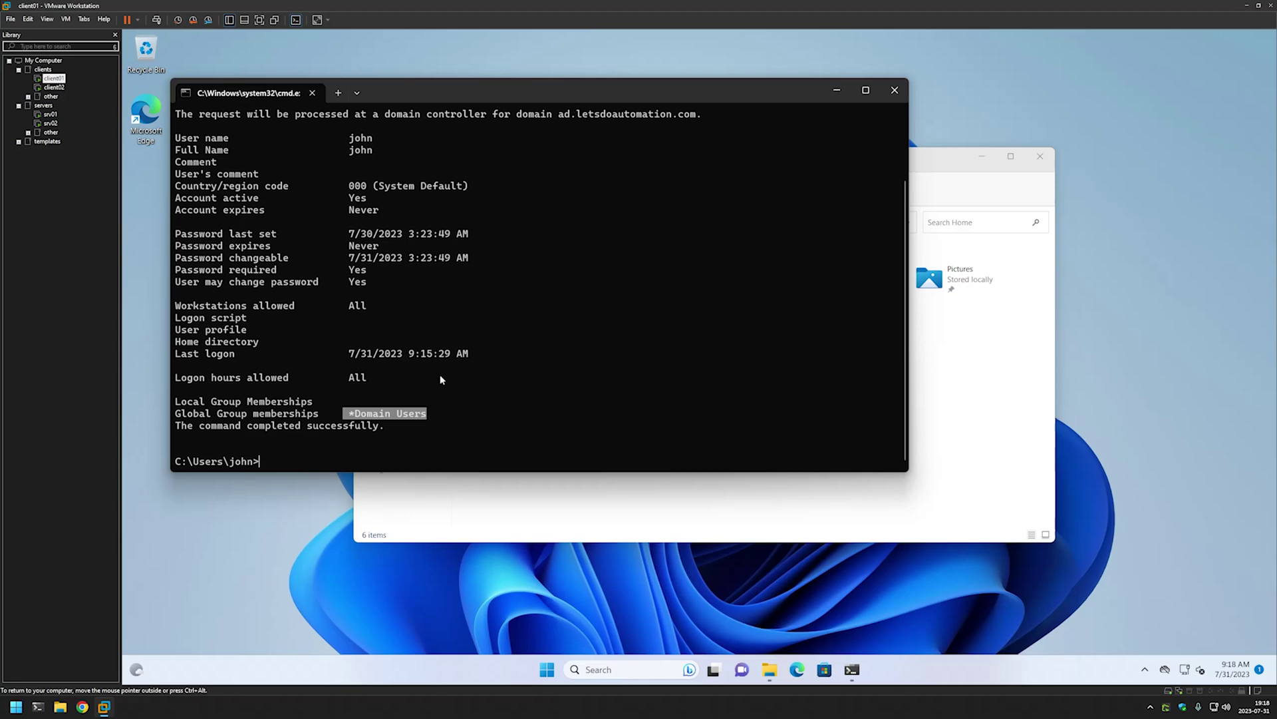
scroll(440, 378, "up", 3)
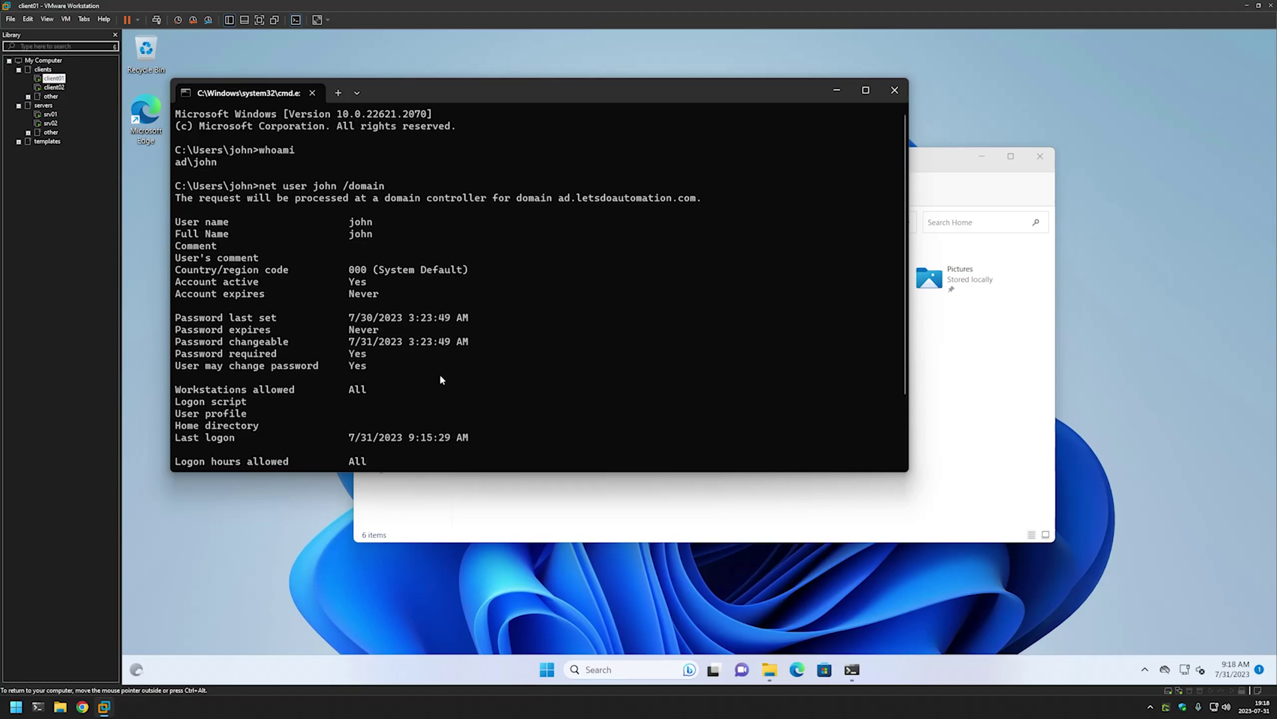
scroll(441, 378, "down", 3)
- Browse to \\srv02 in File Explorer and open the software share
left_click(612, 495)
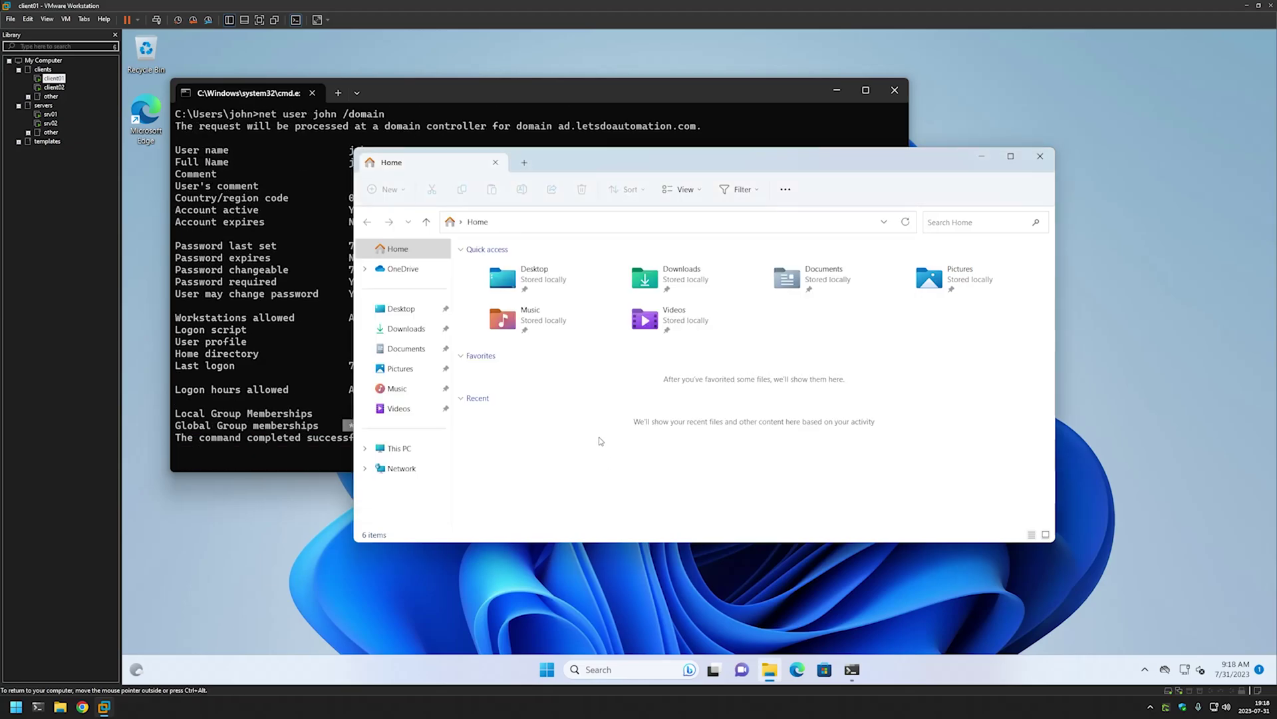
left_click(540, 232)
type("\\\\sr")
left_click(540, 231)
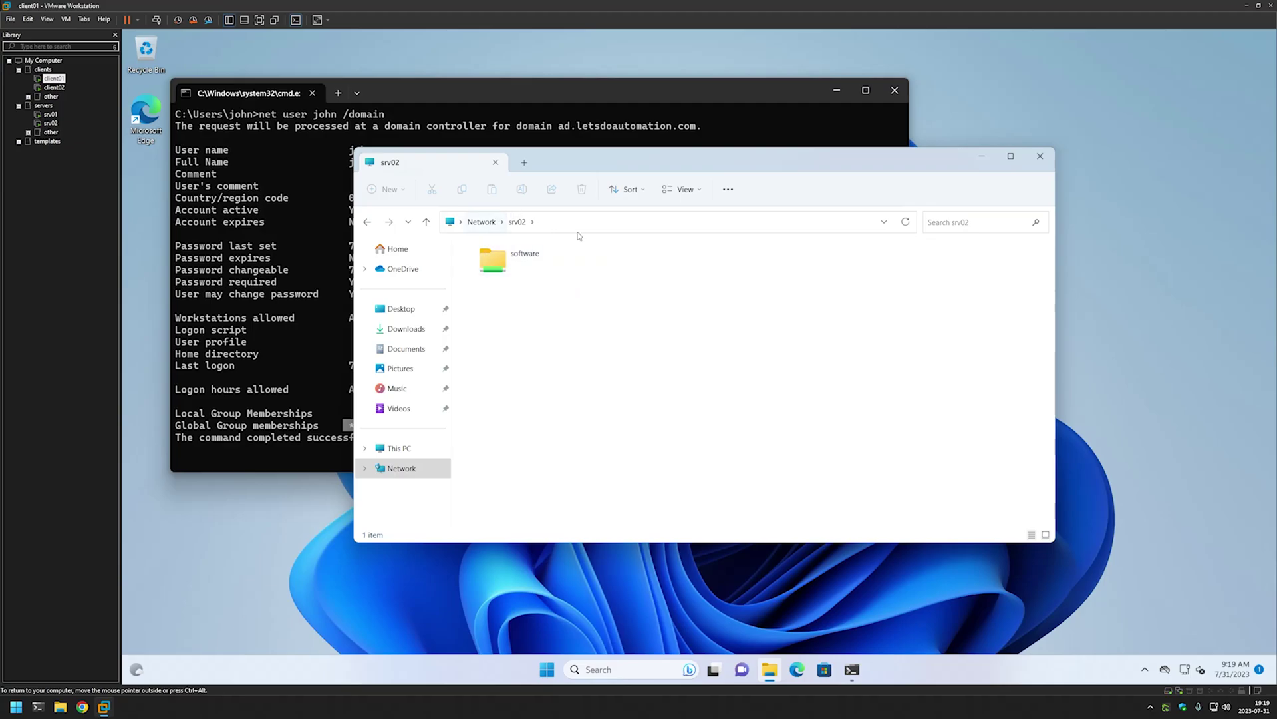
left_click(521, 263)
double_click(521, 263)
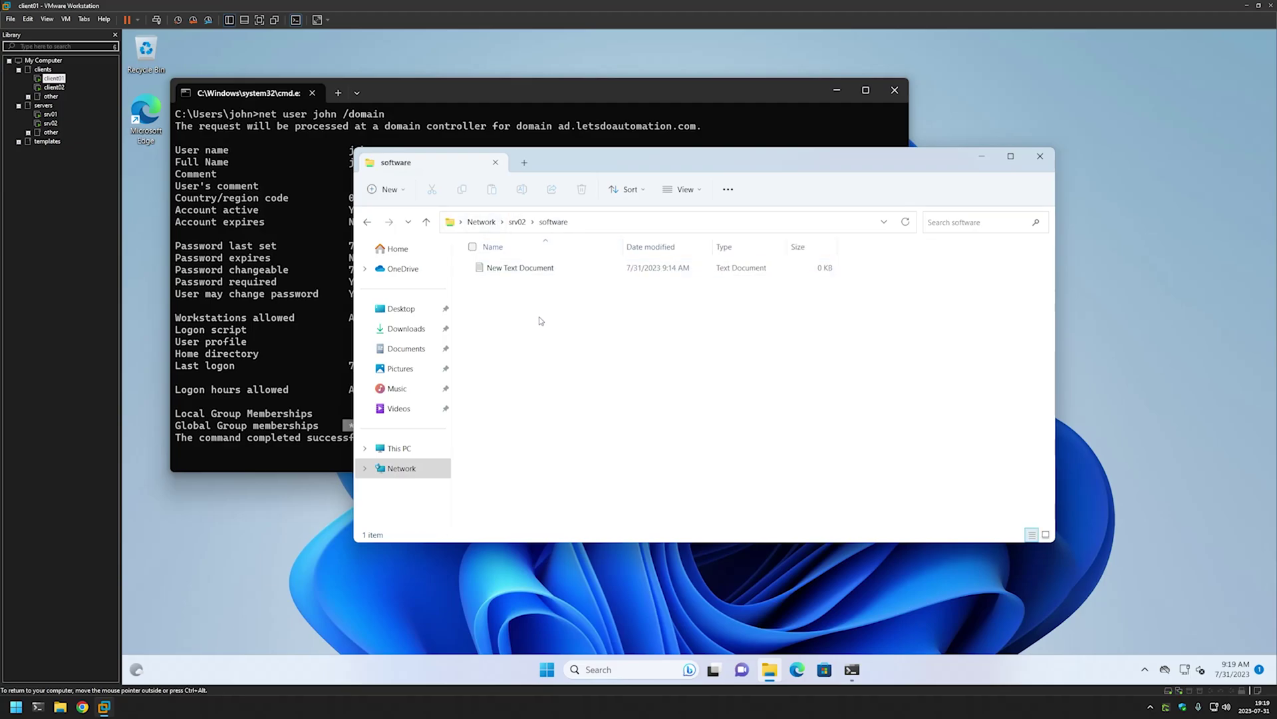
- Try to overwrite New Text Document in the software share with the text "fasdfasd", and close it without saving
double_click(561, 268)
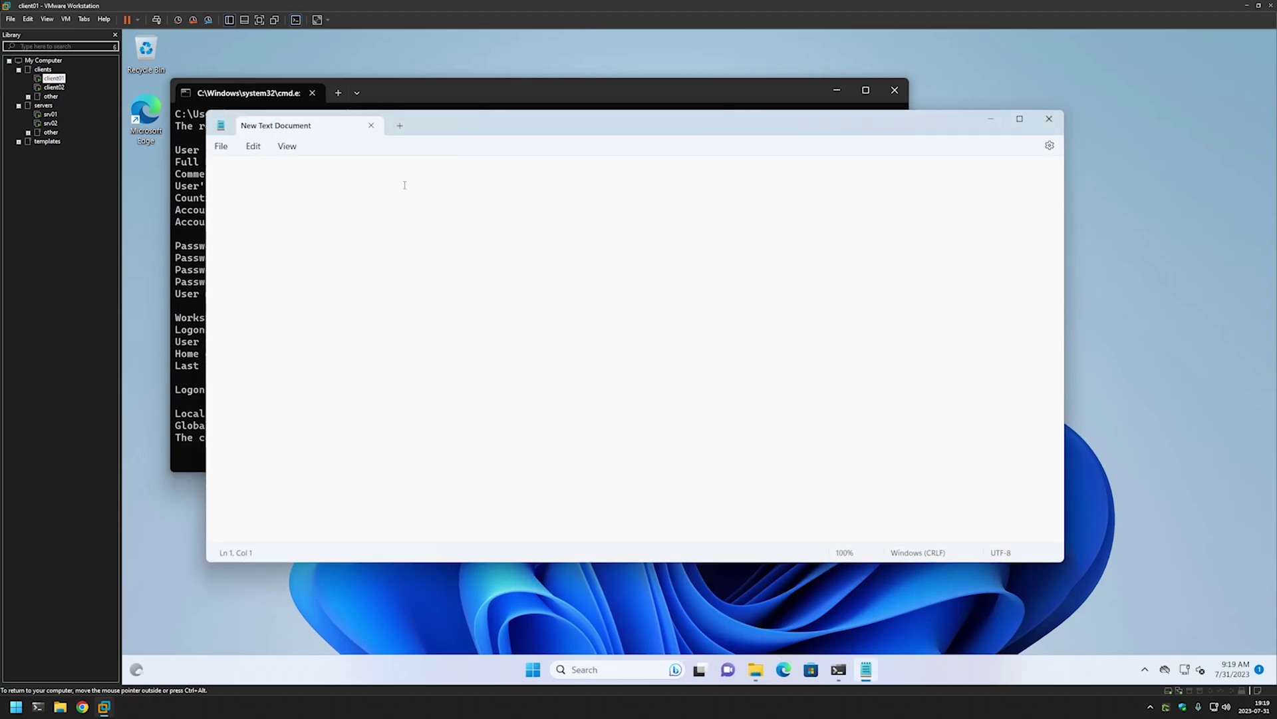
type("fasdfasd")
key("ctrl+shift+s")
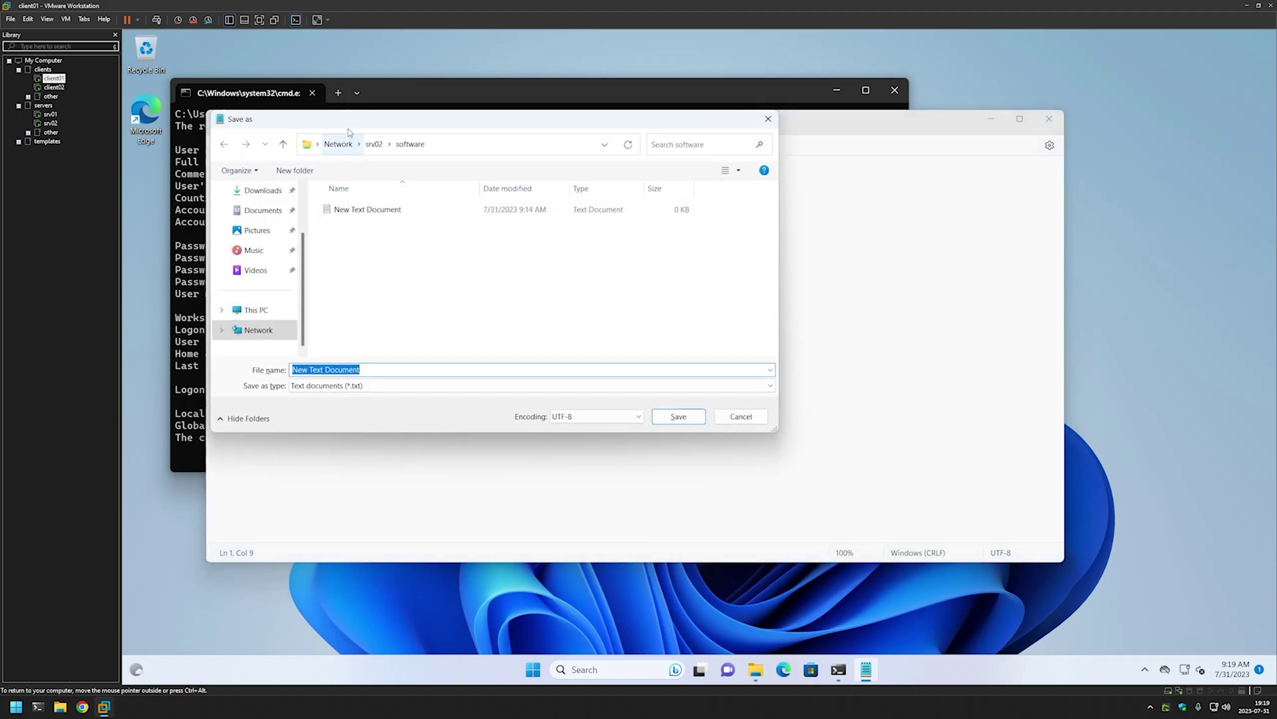
left_click_drag(349, 132, 553, 69)
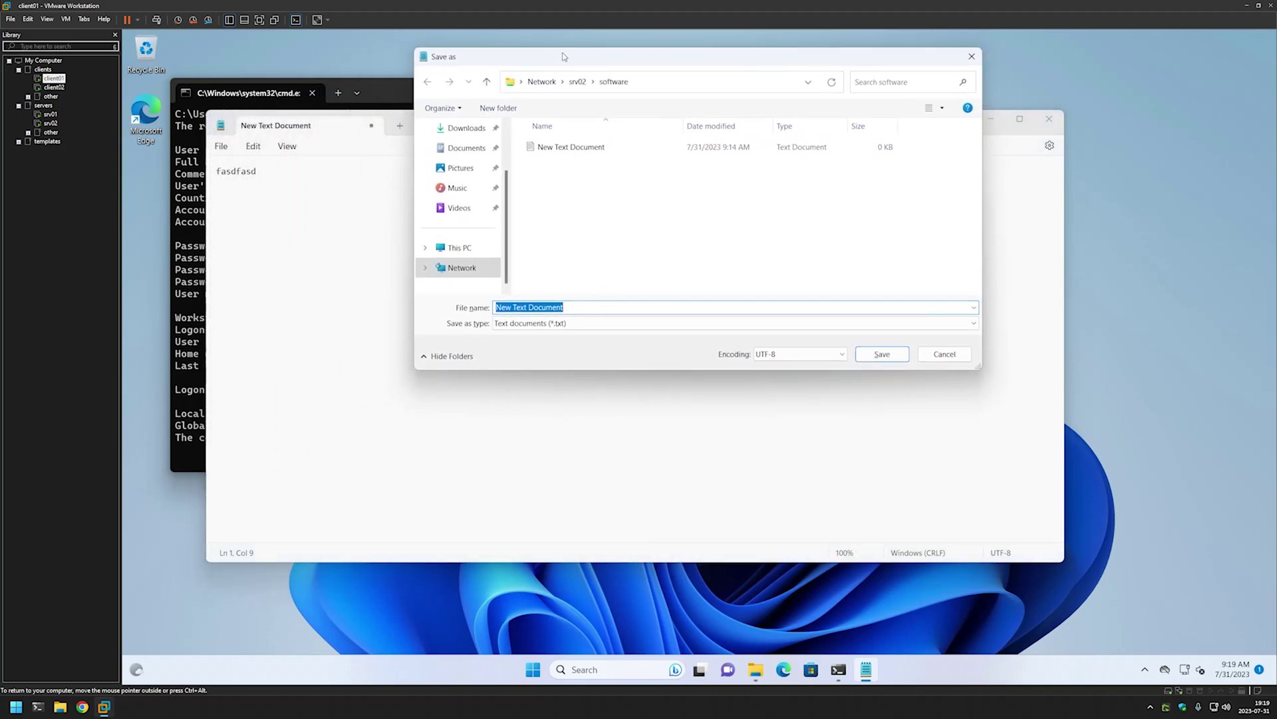
left_click(887, 353)
left_click(729, 349)
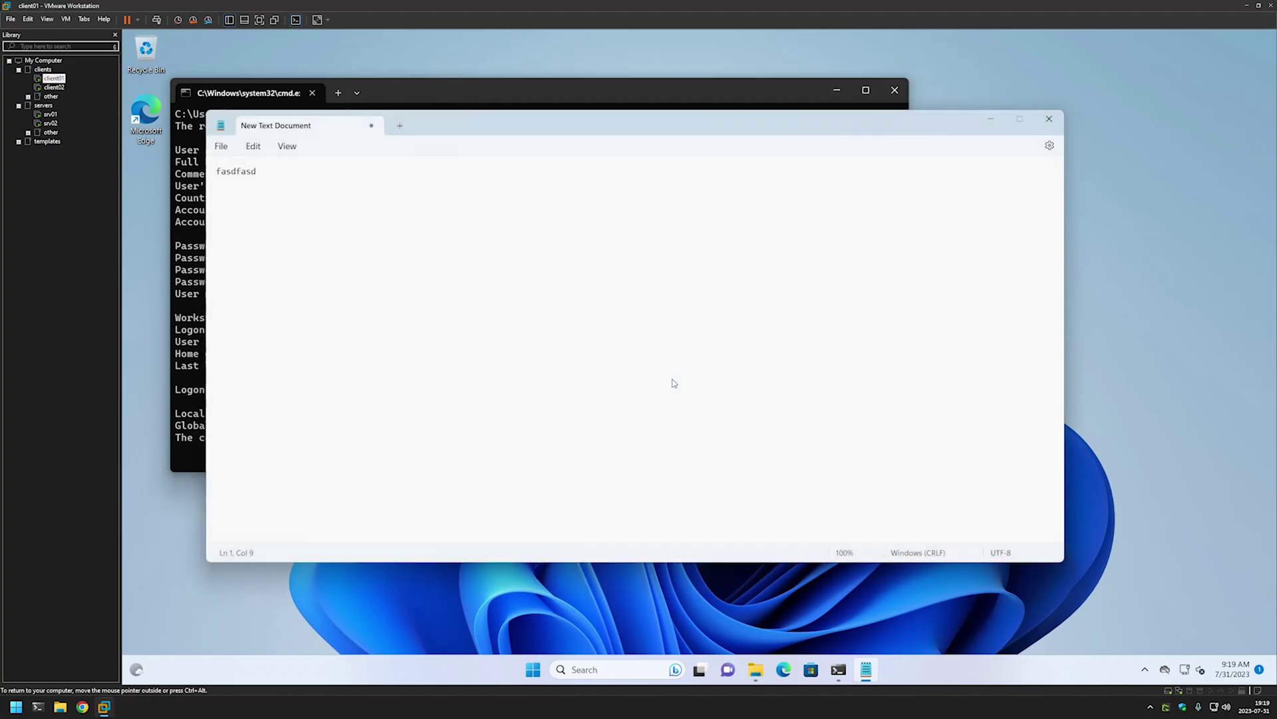
left_click(673, 383)
left_click(1058, 119)
left_click(628, 374)
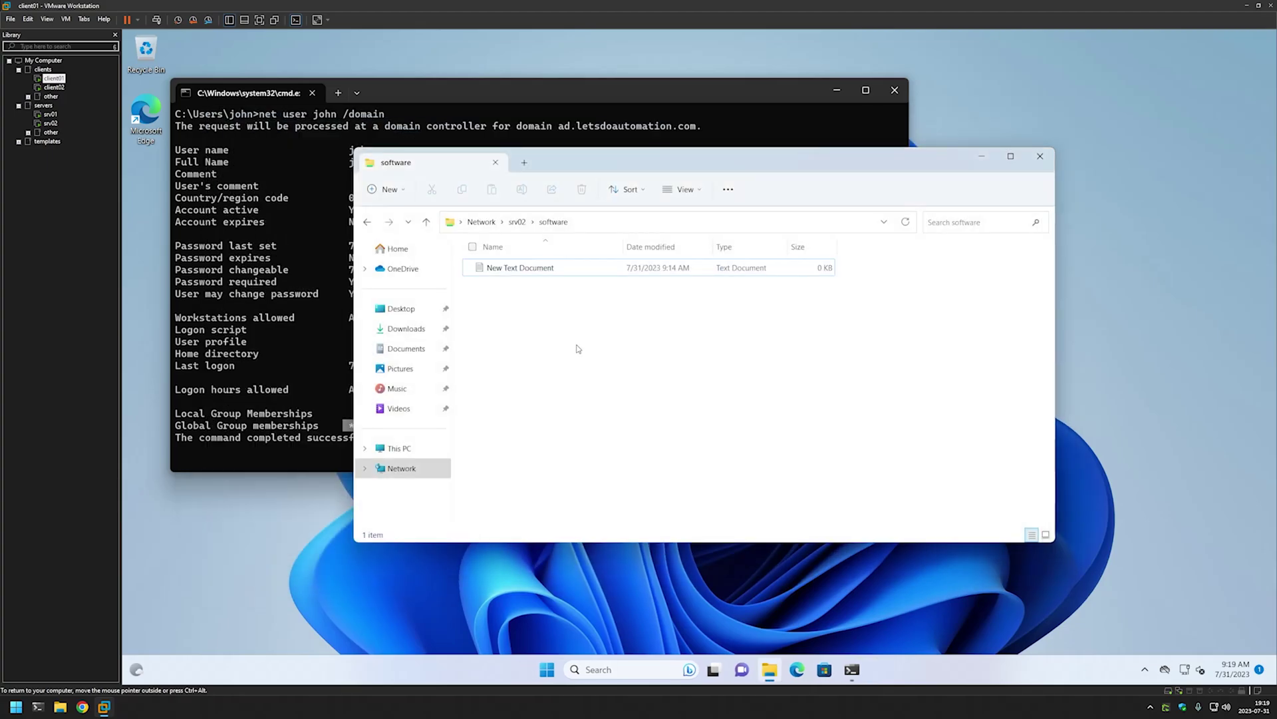